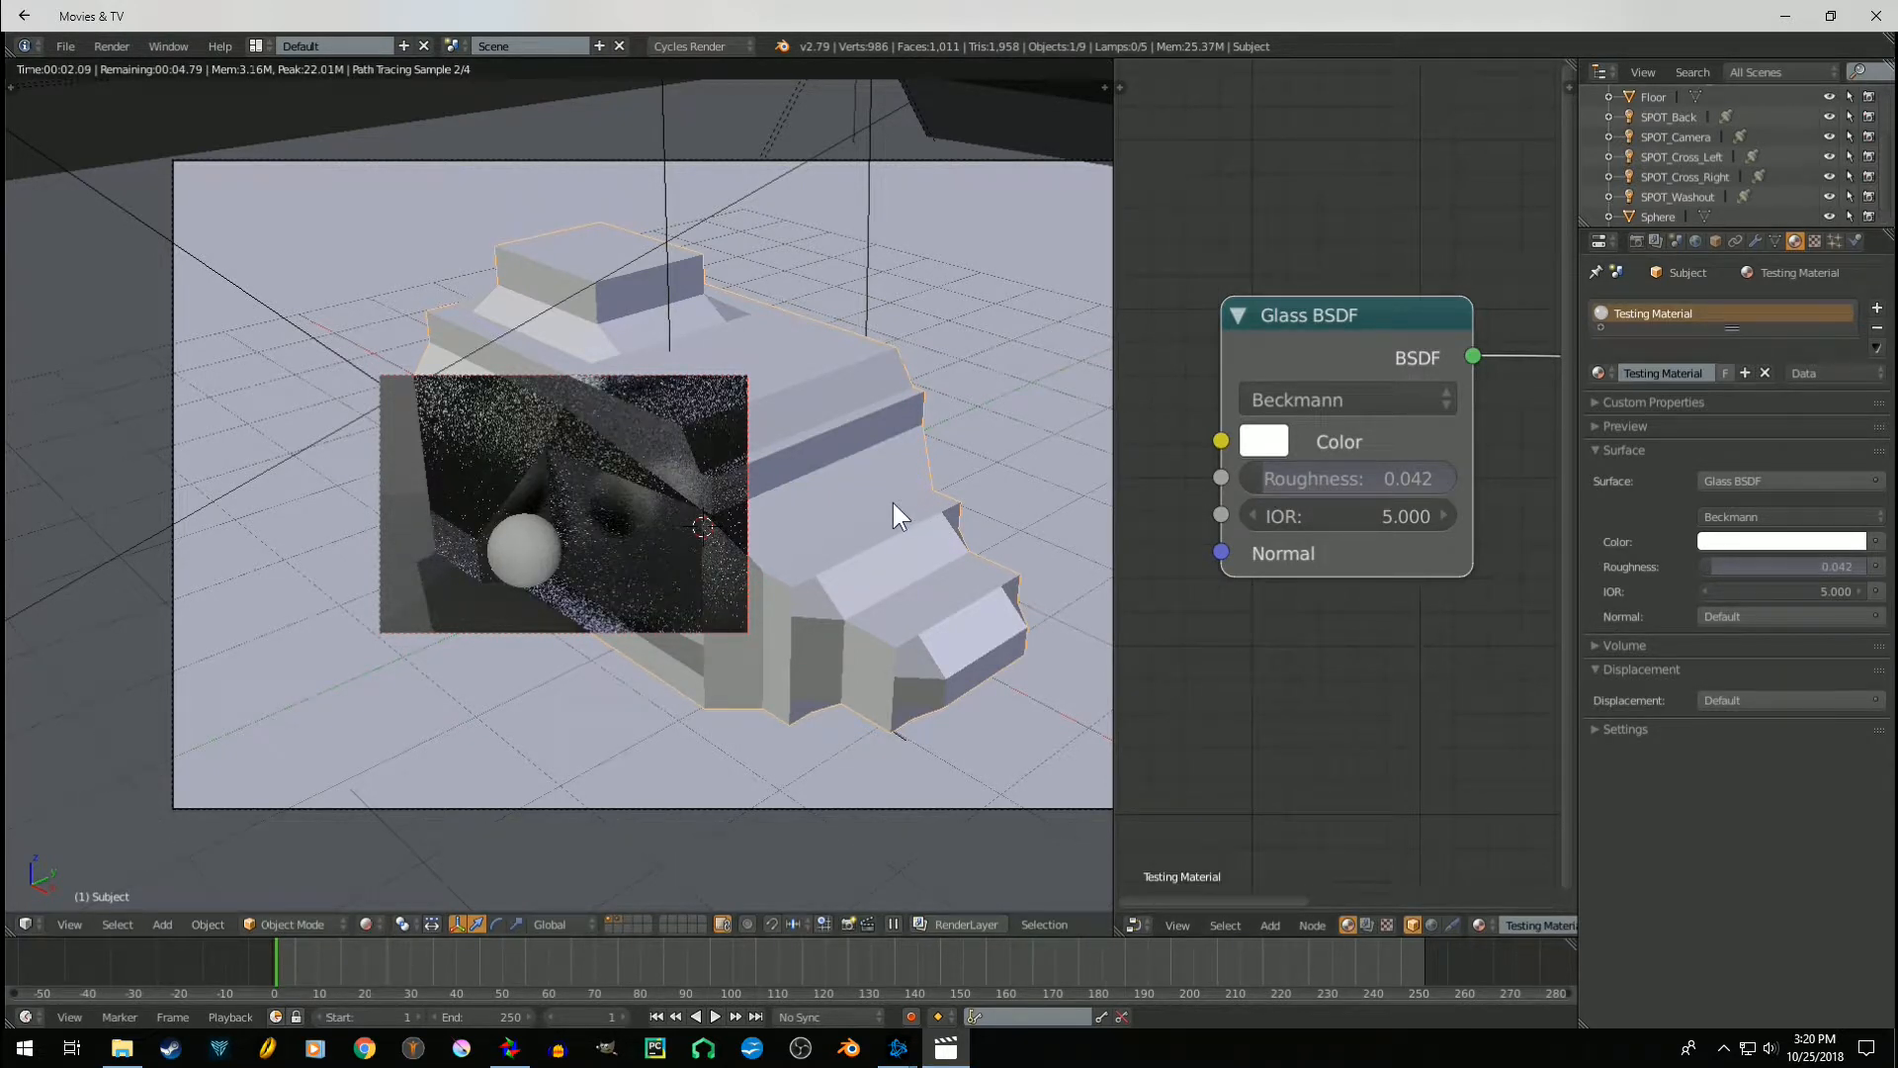
- Delete the small sphere beside the vehicle and set the render border to cover the whole camera frame
{"action": "scroll", "coordinate": [791, 508], "scroll_direction": "down", "scroll_amount": 3}
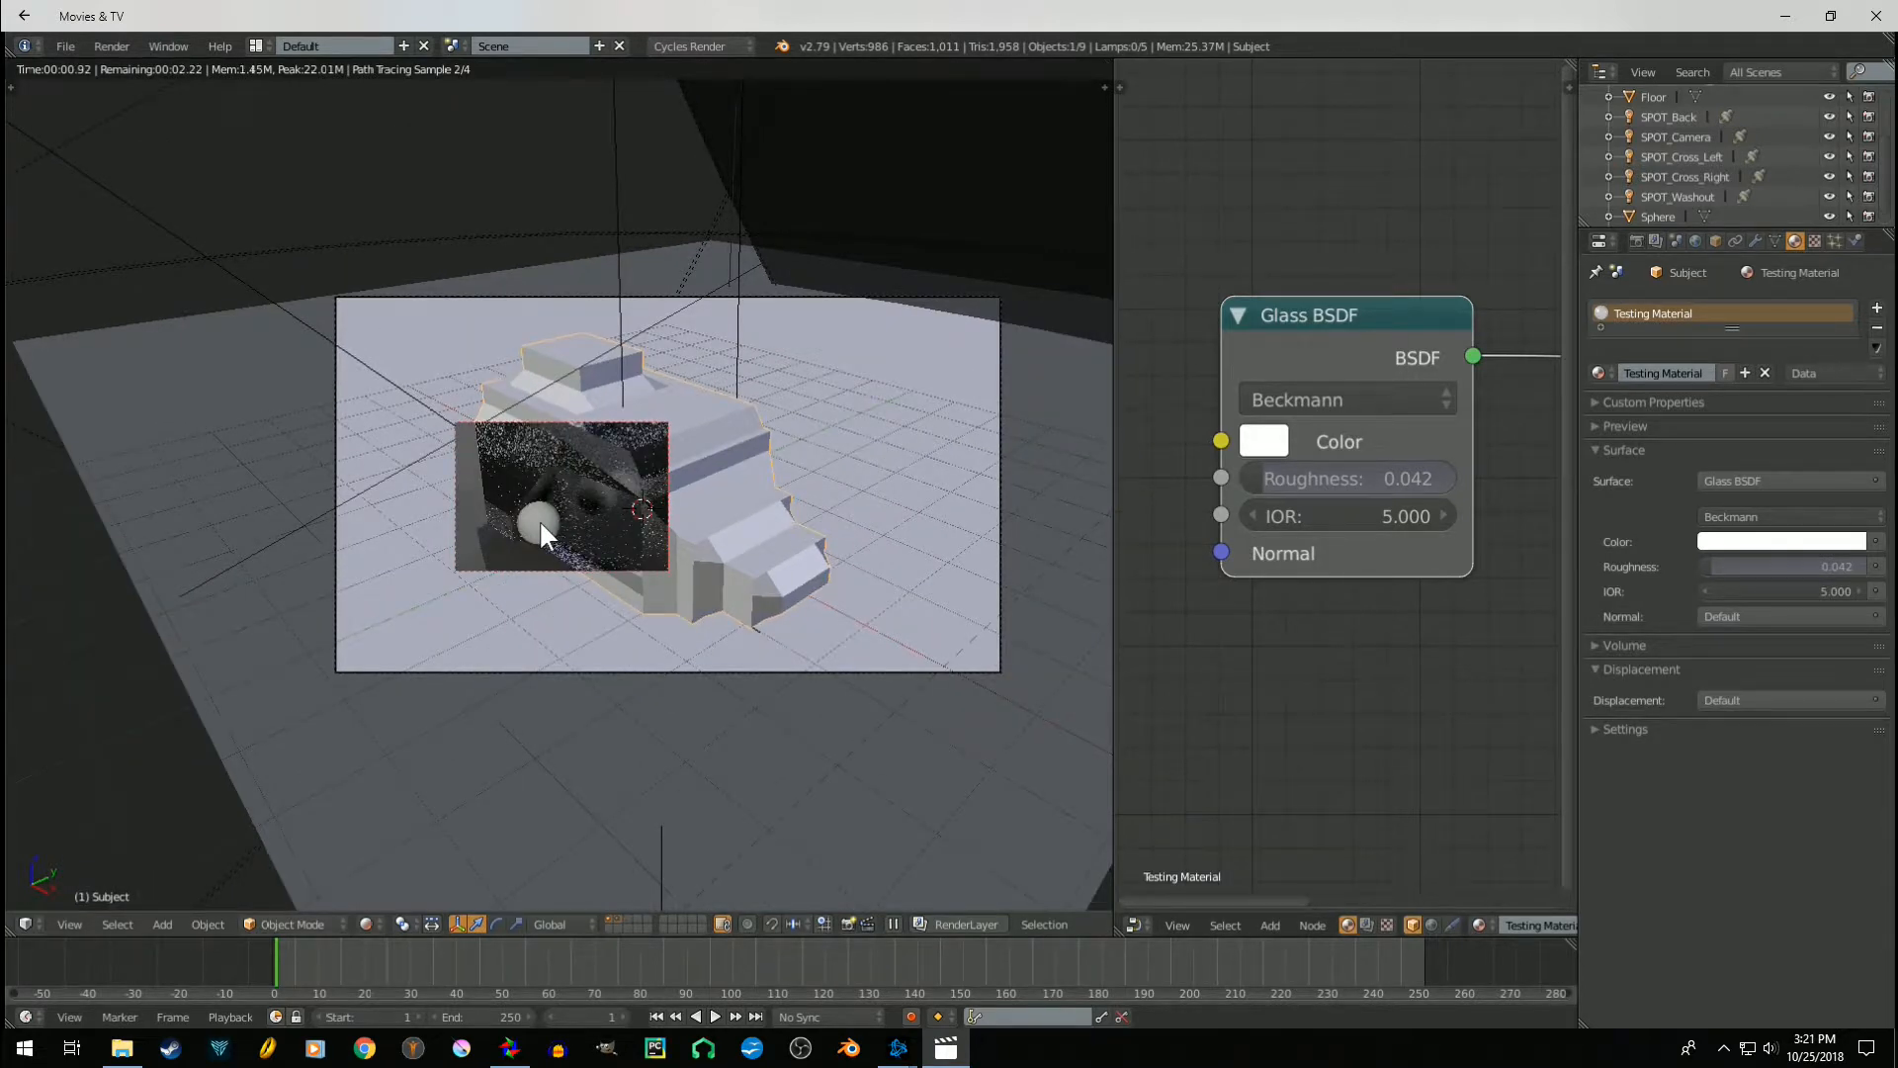
{"action": "right_click", "coordinate": [538, 520]}
{"action": "key", "text": "x"}
{"action": "left_click", "coordinate": [524, 506]}
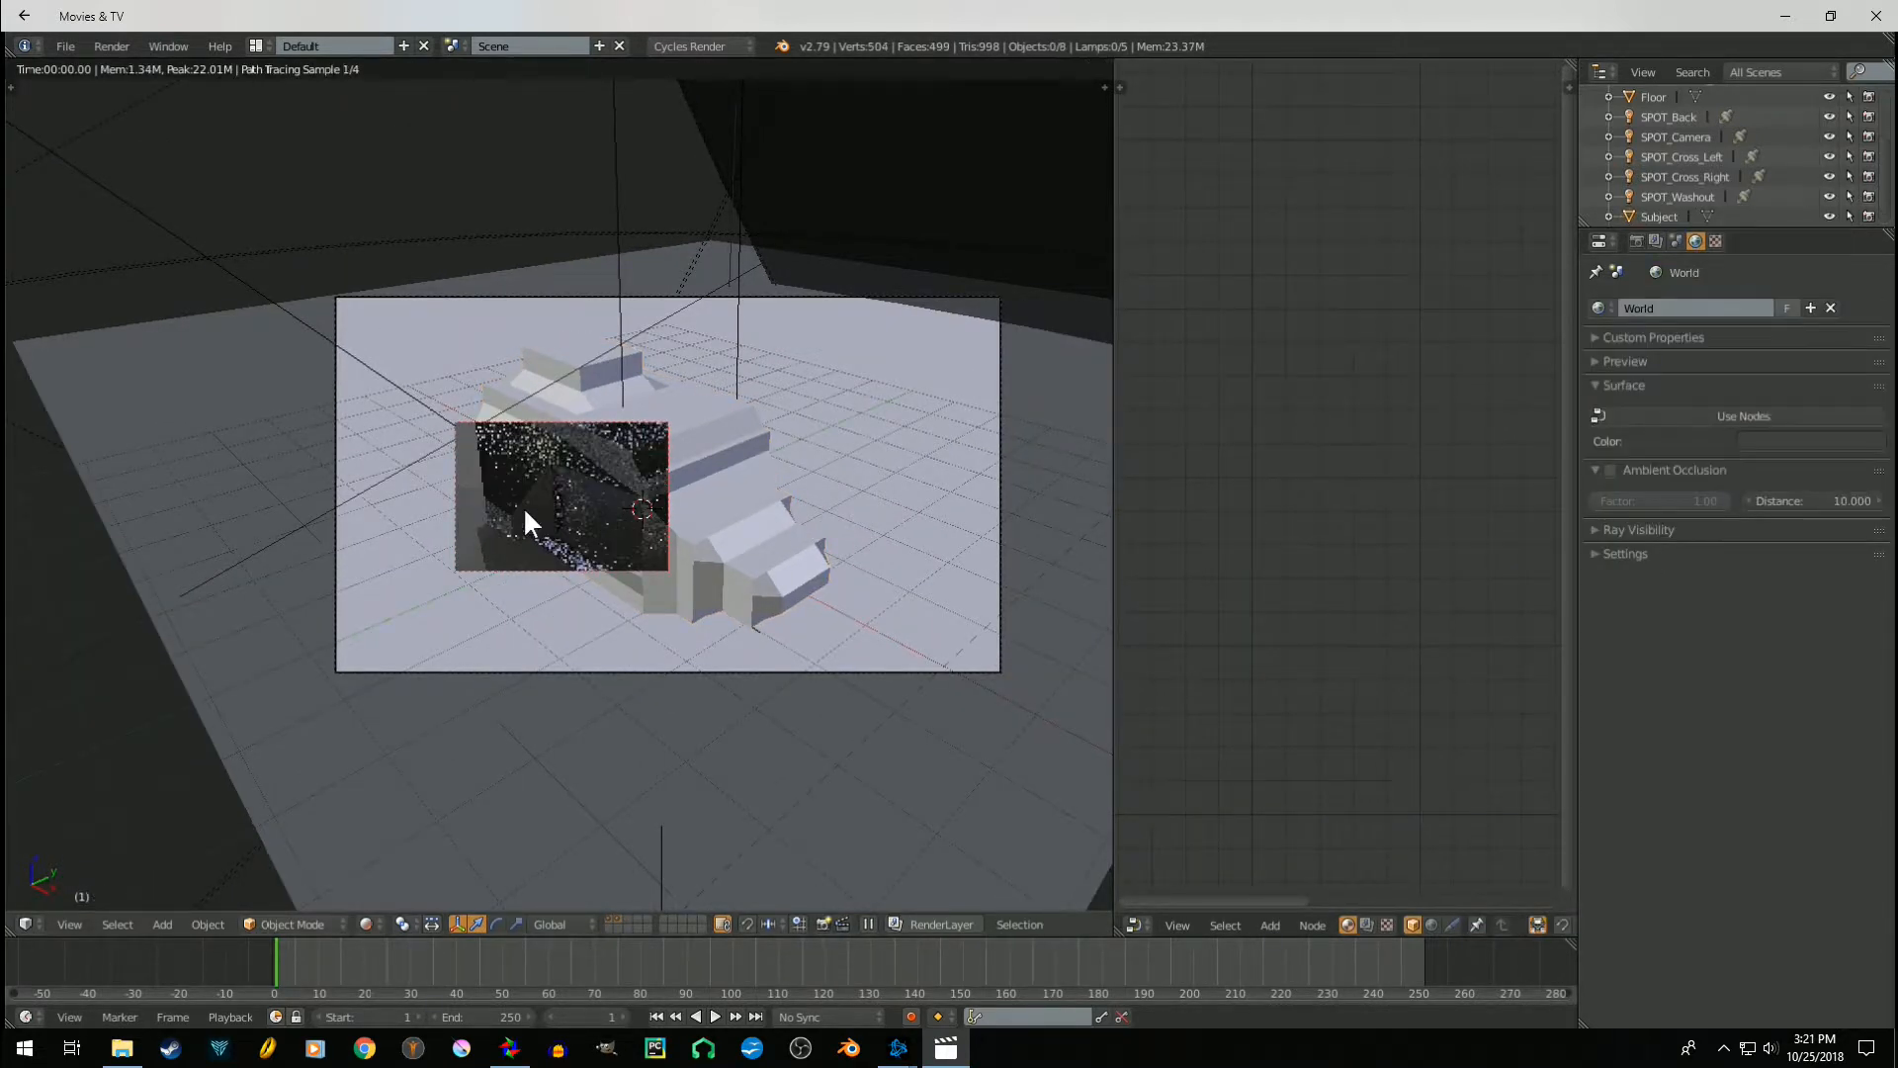
{"action": "key", "text": "ctrl+b"}
{"action": "left_click_drag", "start_coordinate": [243, 198], "coordinate": [1060, 697]}
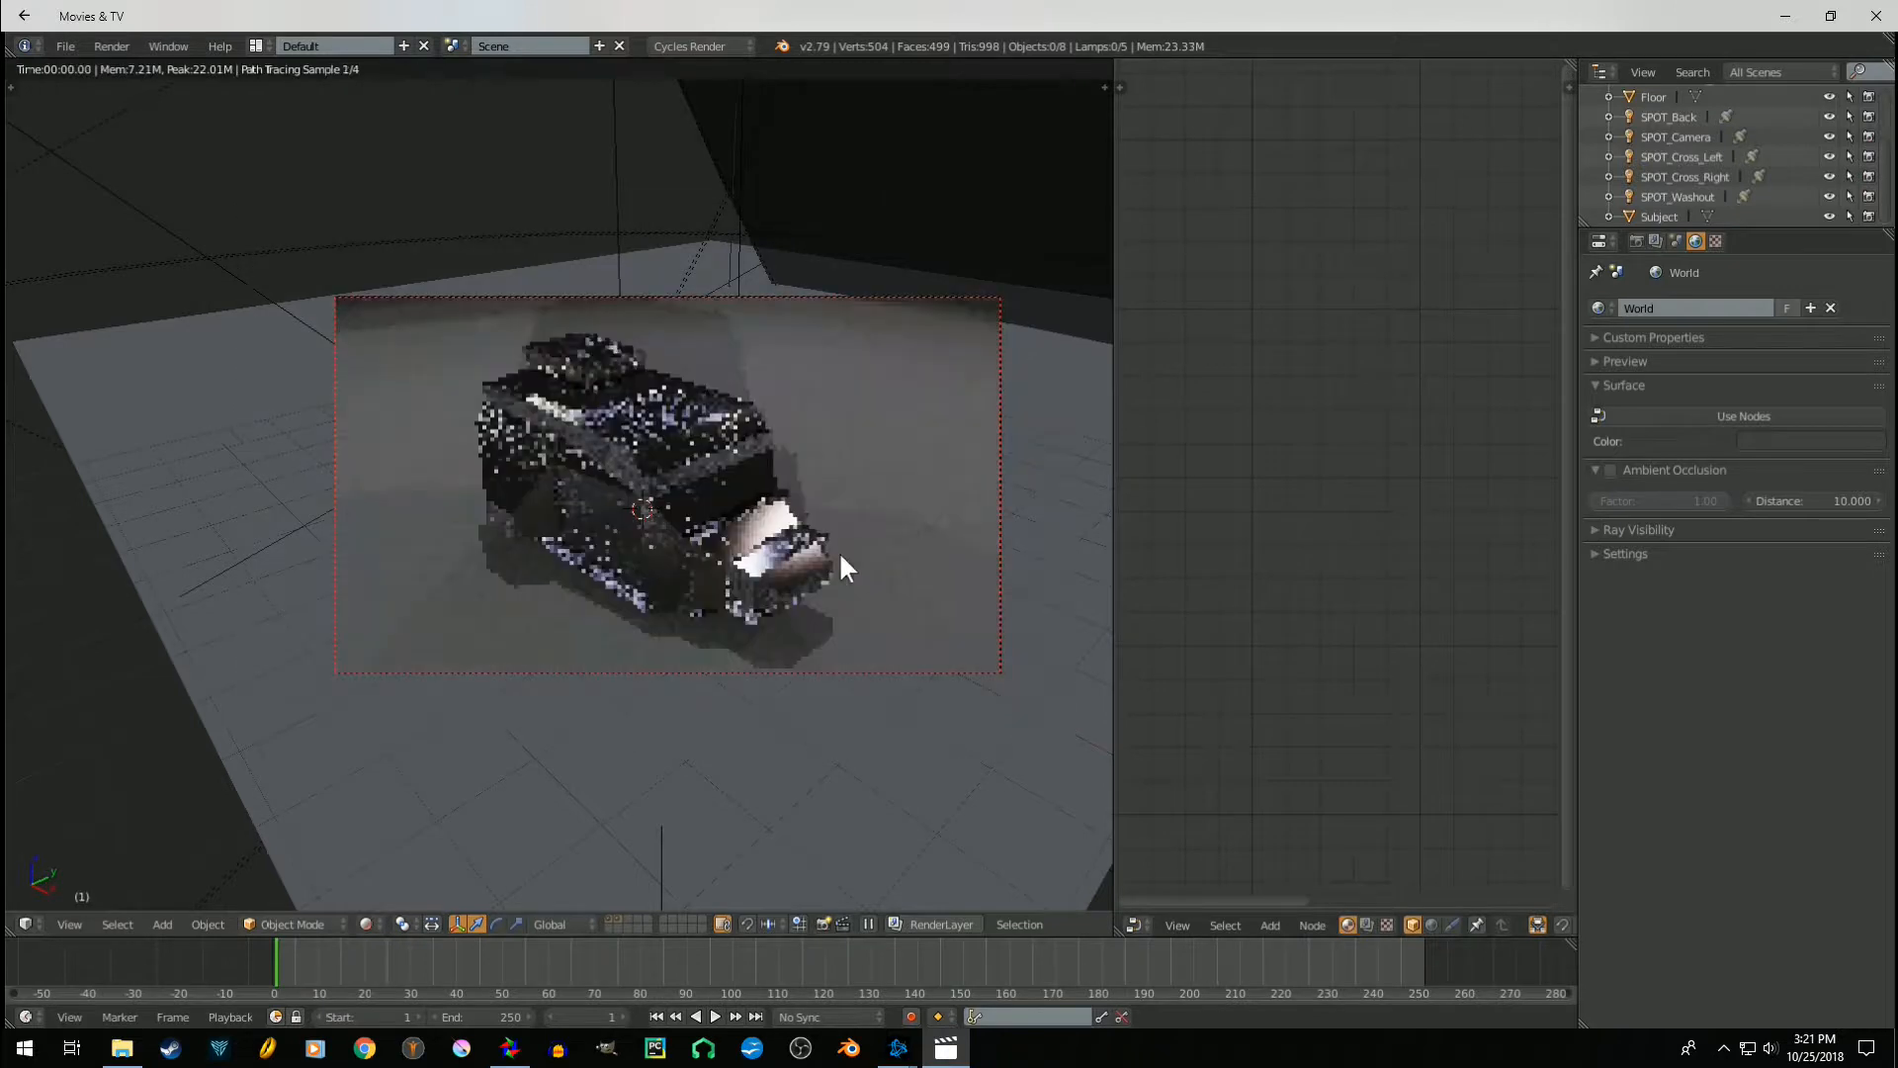
- Set the vehicle's Glass BSDF roughness to 0.3 to compare the look, and raise it to 1.000
{"action": "right_click", "coordinate": [787, 526]}
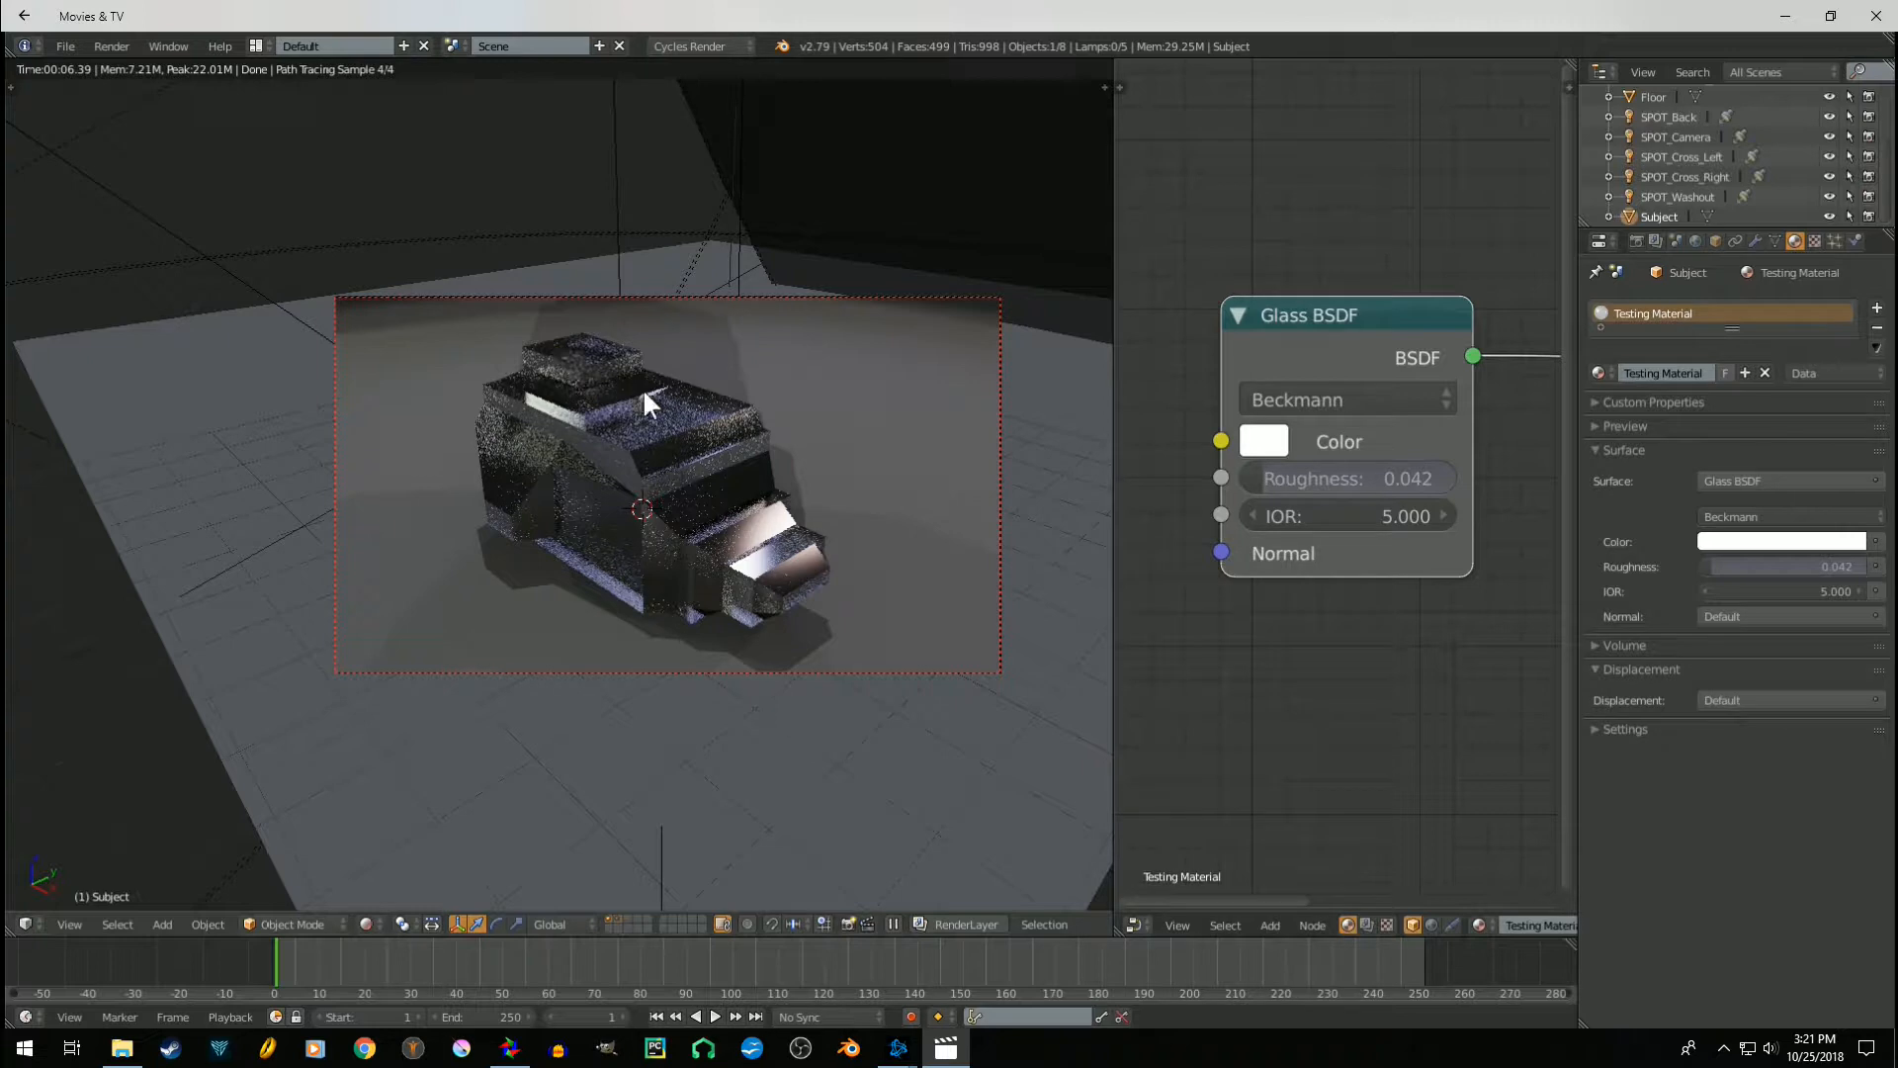
{"action": "left_click", "coordinate": [1343, 482]}
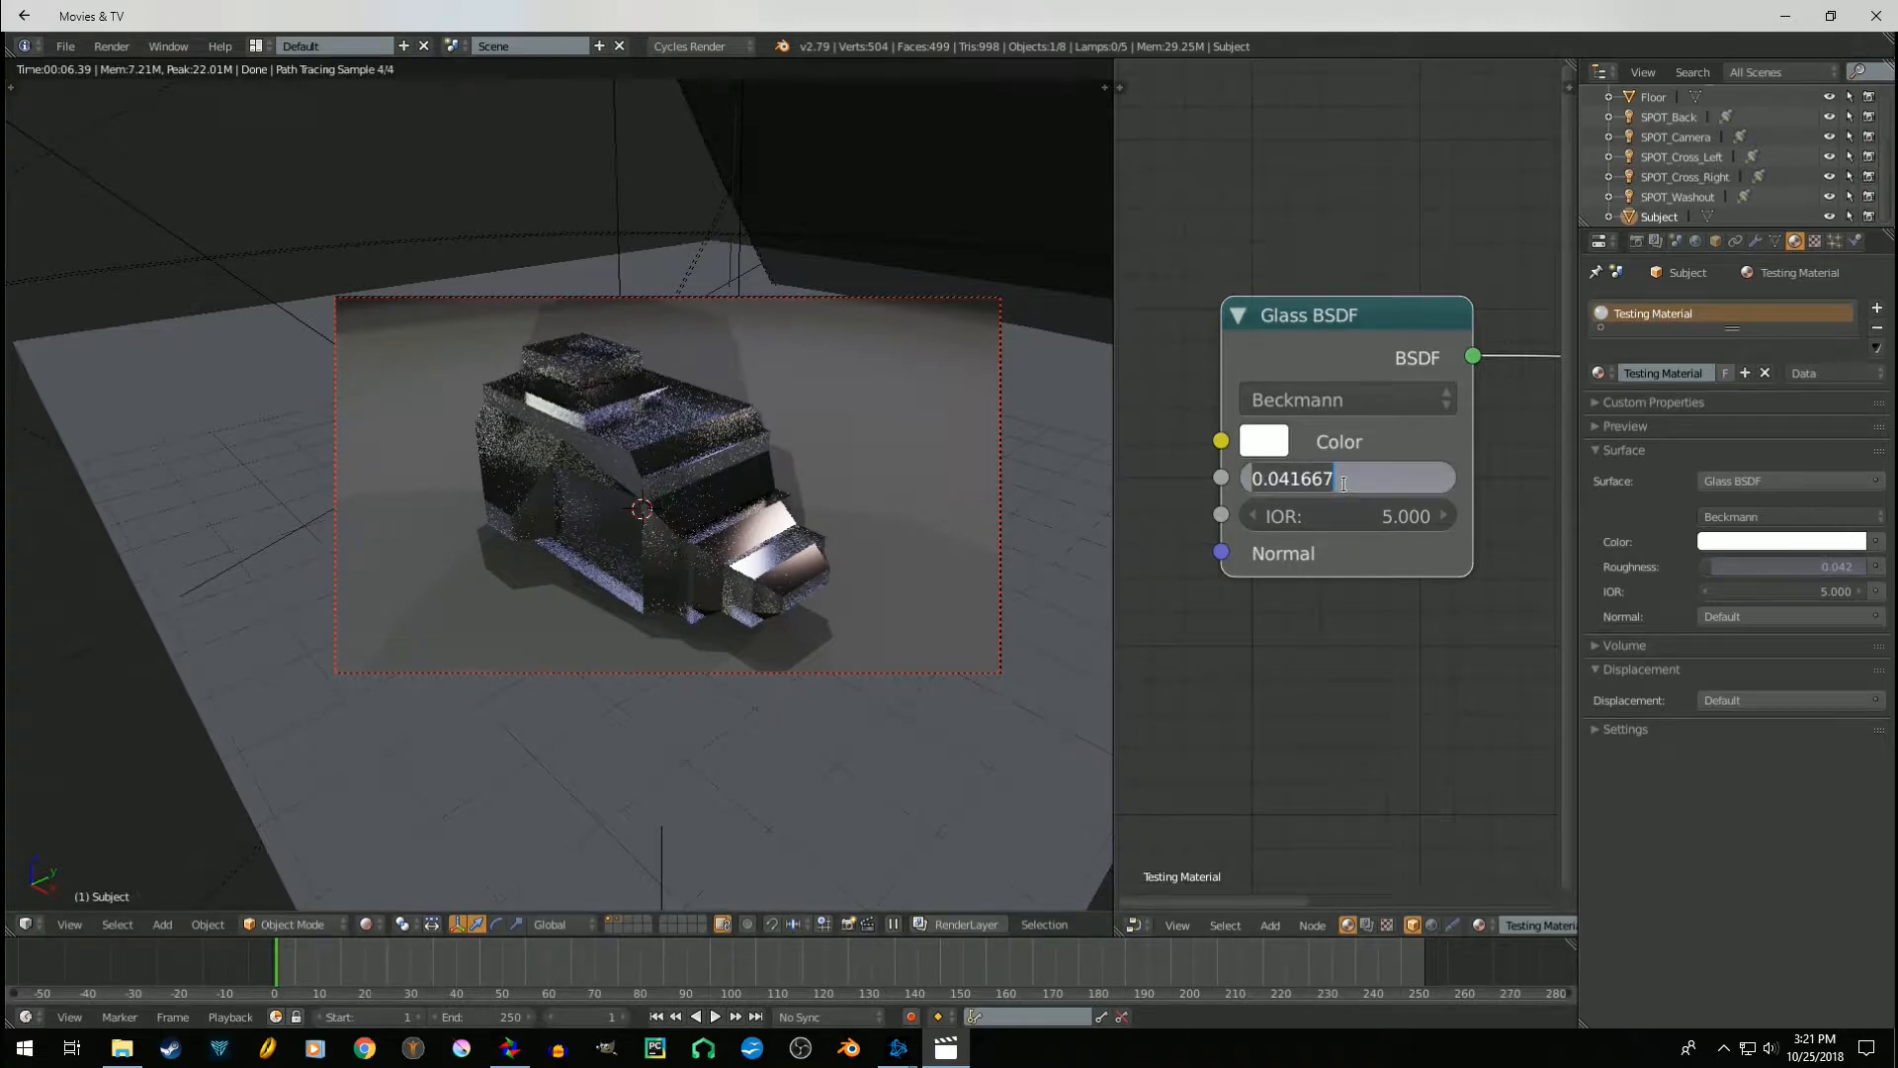
{"action": "type", "text": "0.3"}
{"action": "key", "text": "Return"}
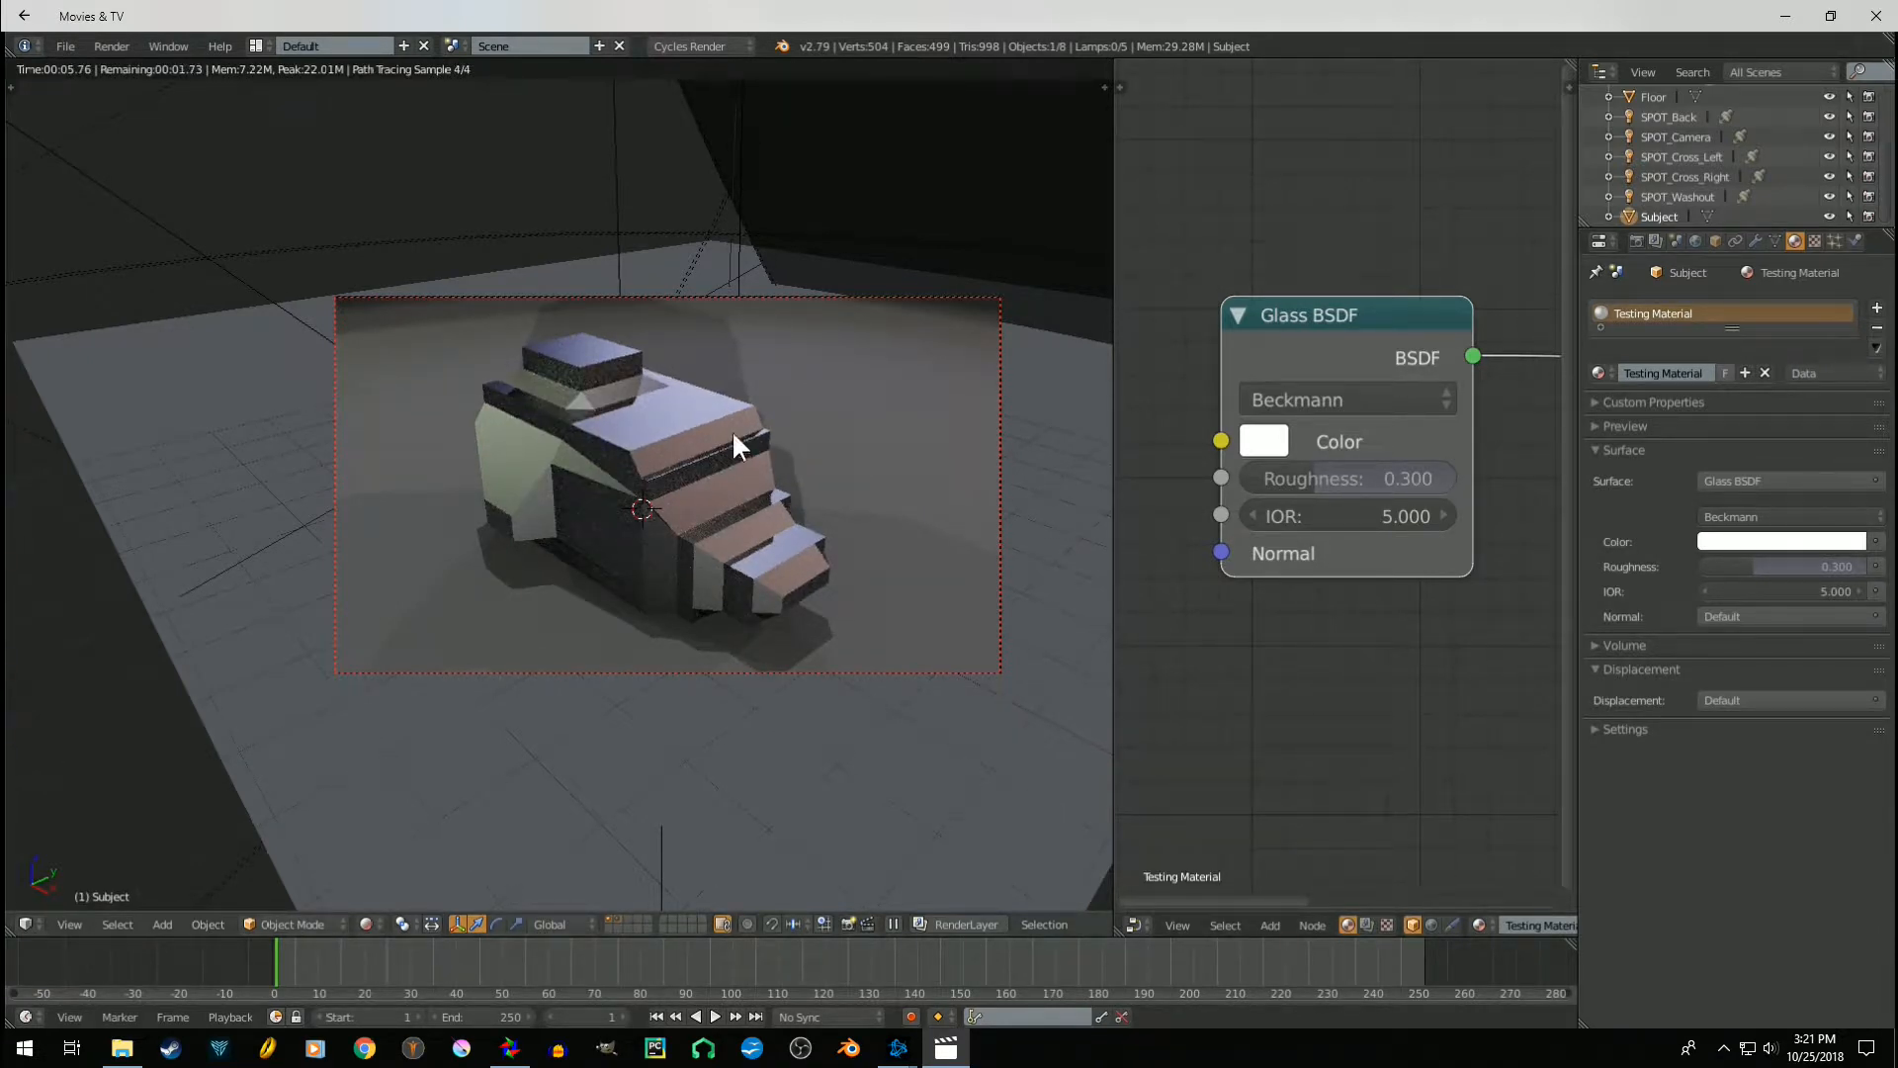
{"action": "left_click_drag", "start_coordinate": [1319, 484], "coordinate": [1446, 485]}
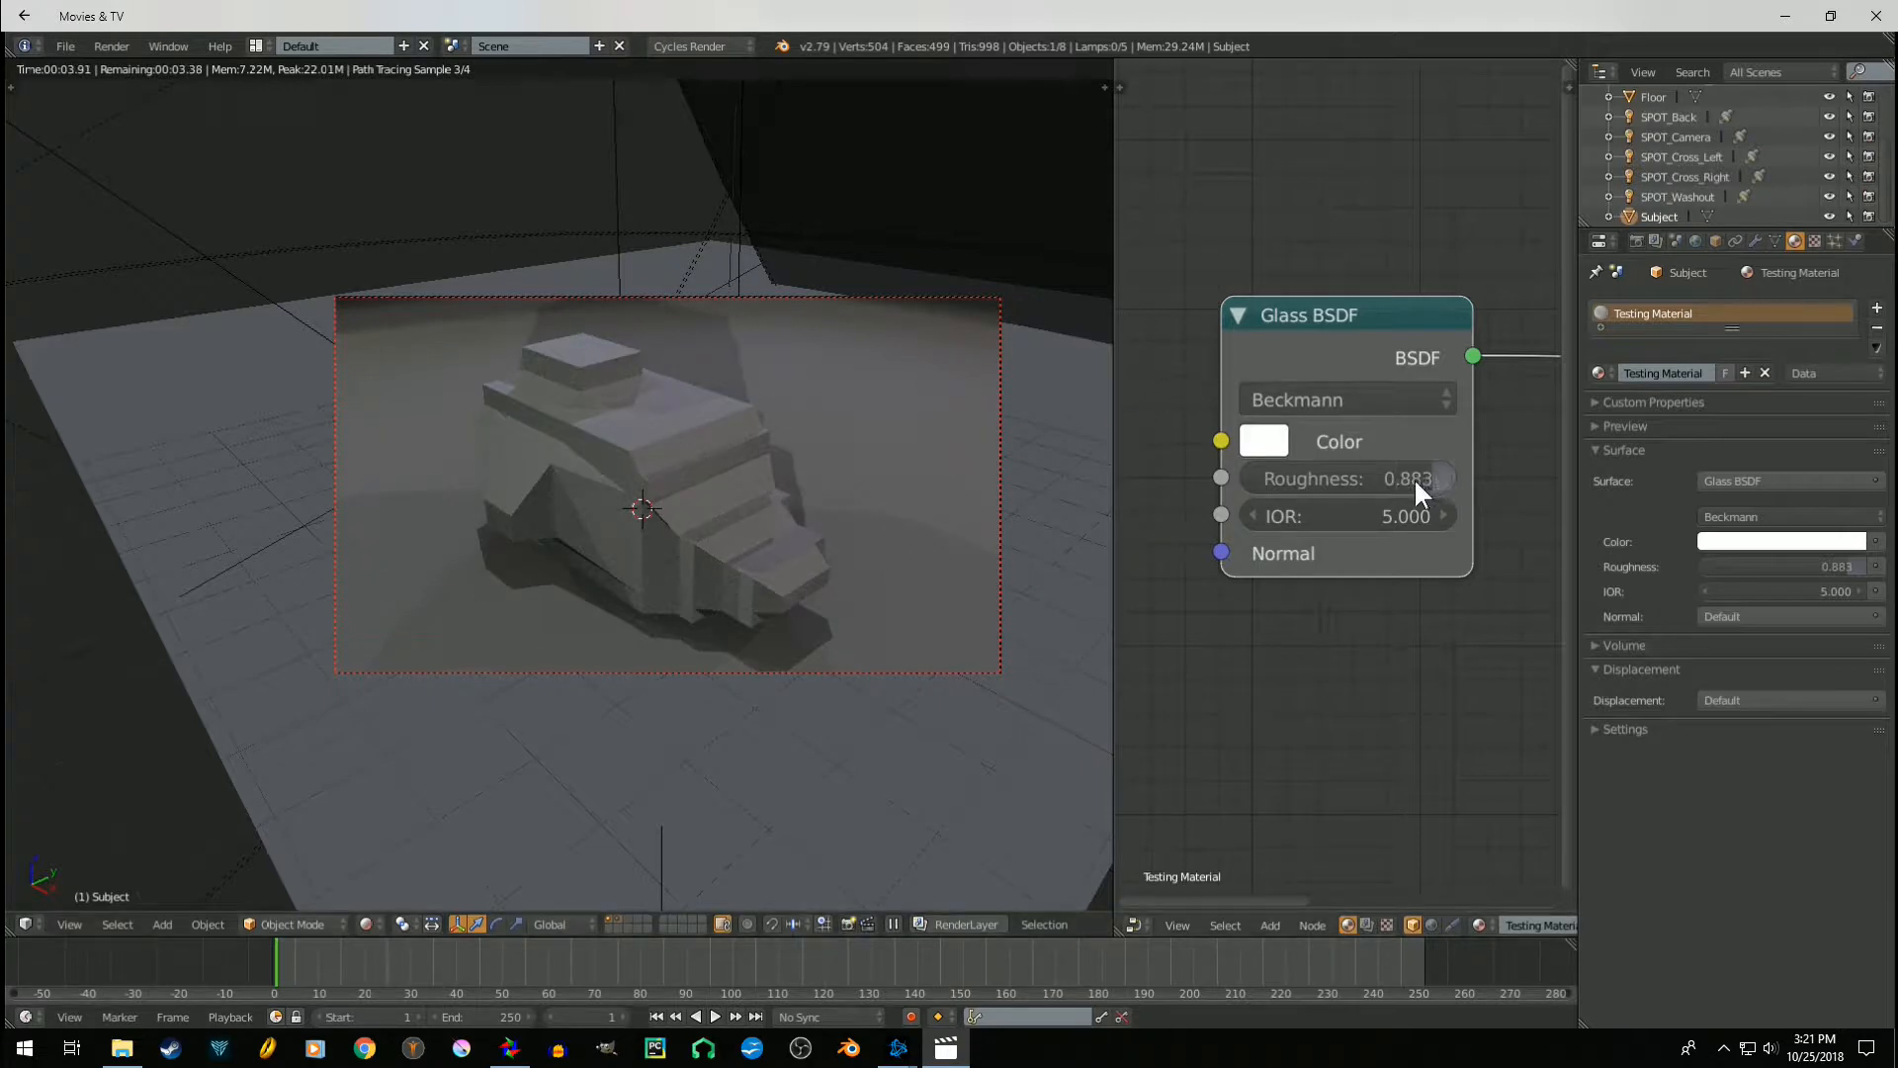
{"action": "left_click_drag", "start_coordinate": [1444, 478], "coordinate": [1473, 530]}
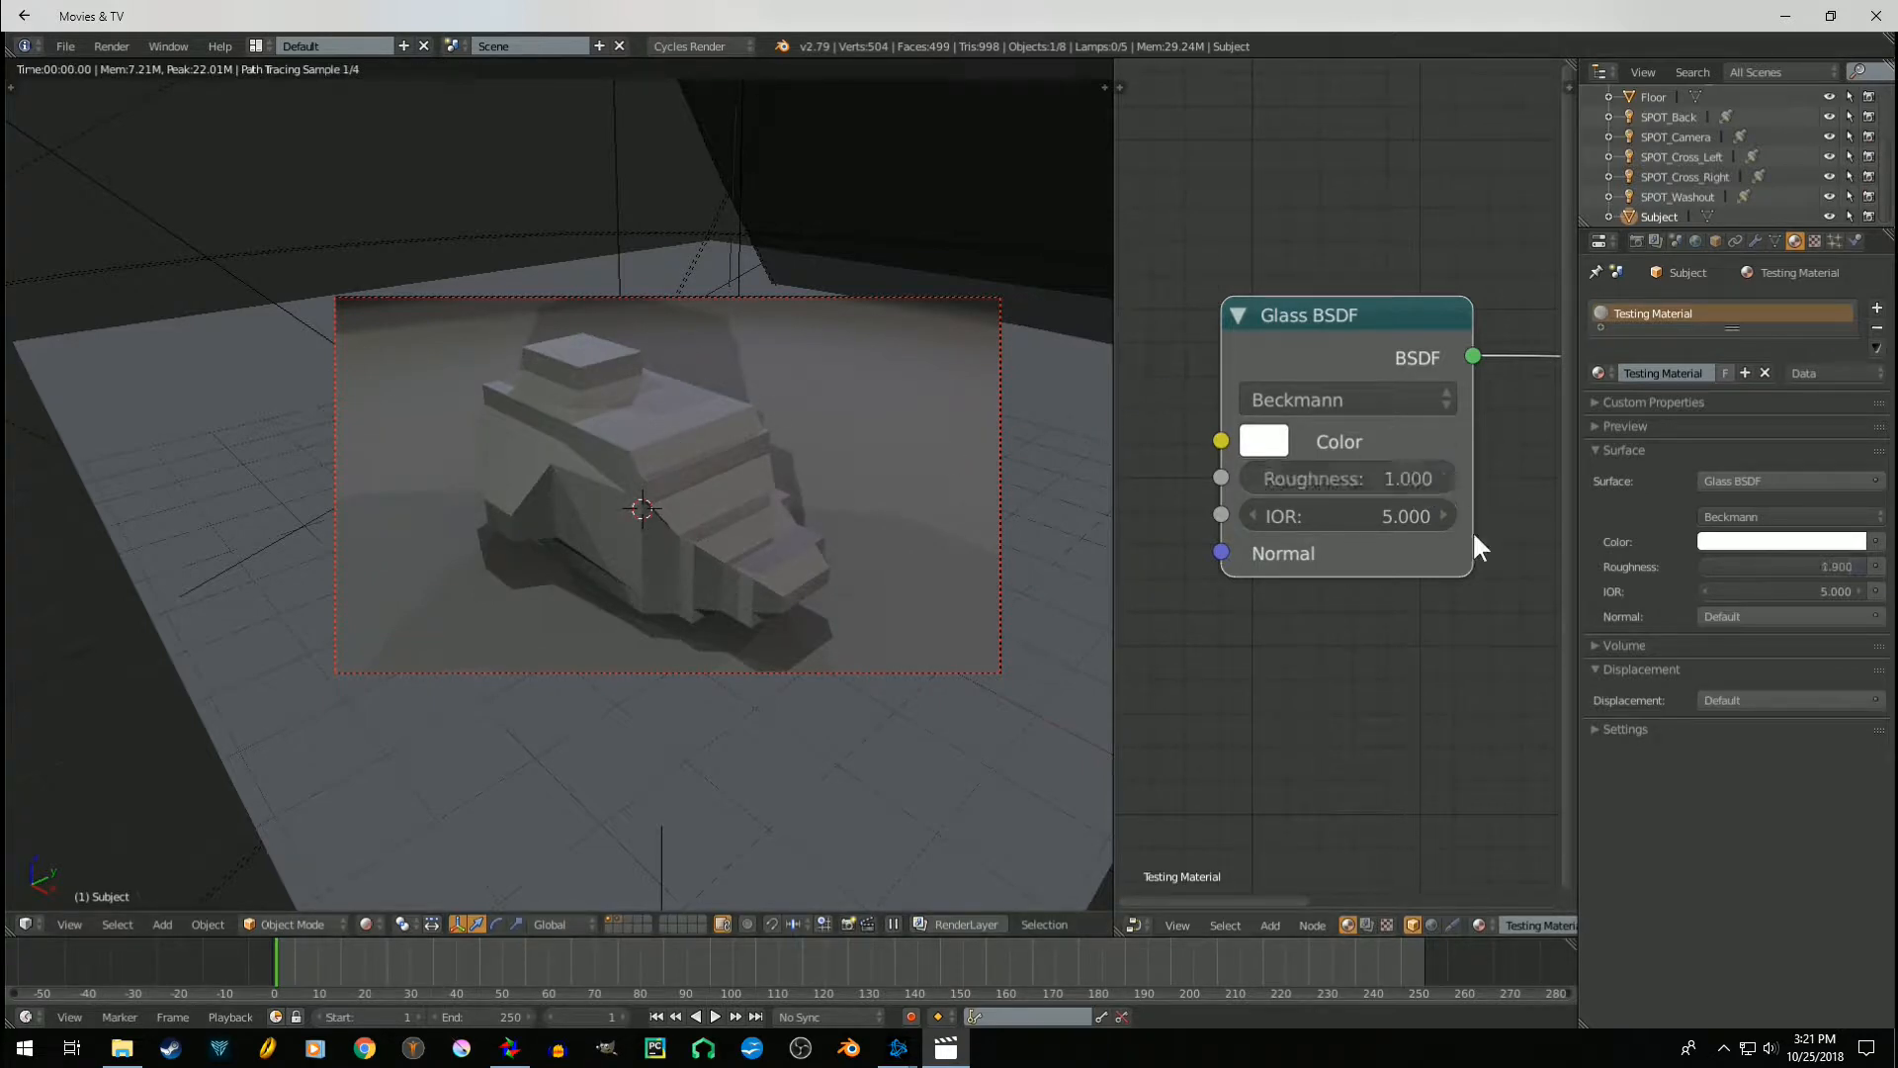
- Add a Diffuse BSDF node below the Glass BSDF and connect it to the Material Output's Surface
{"action": "scroll", "coordinate": [1454, 507], "scroll_direction": "down", "scroll_amount": 2}
{"action": "scroll", "coordinate": [1452, 476], "scroll_direction": "down", "scroll_amount": 1}
{"action": "middle_click_drag", "start_coordinate": [1451, 476], "coordinate": [1338, 475]}
{"action": "scroll", "coordinate": [1203, 382], "scroll_direction": "up", "scroll_amount": 1}
{"action": "left_click_drag", "start_coordinate": [1200, 386], "coordinate": [1186, 281]}
{"action": "key", "text": "shift+a"}
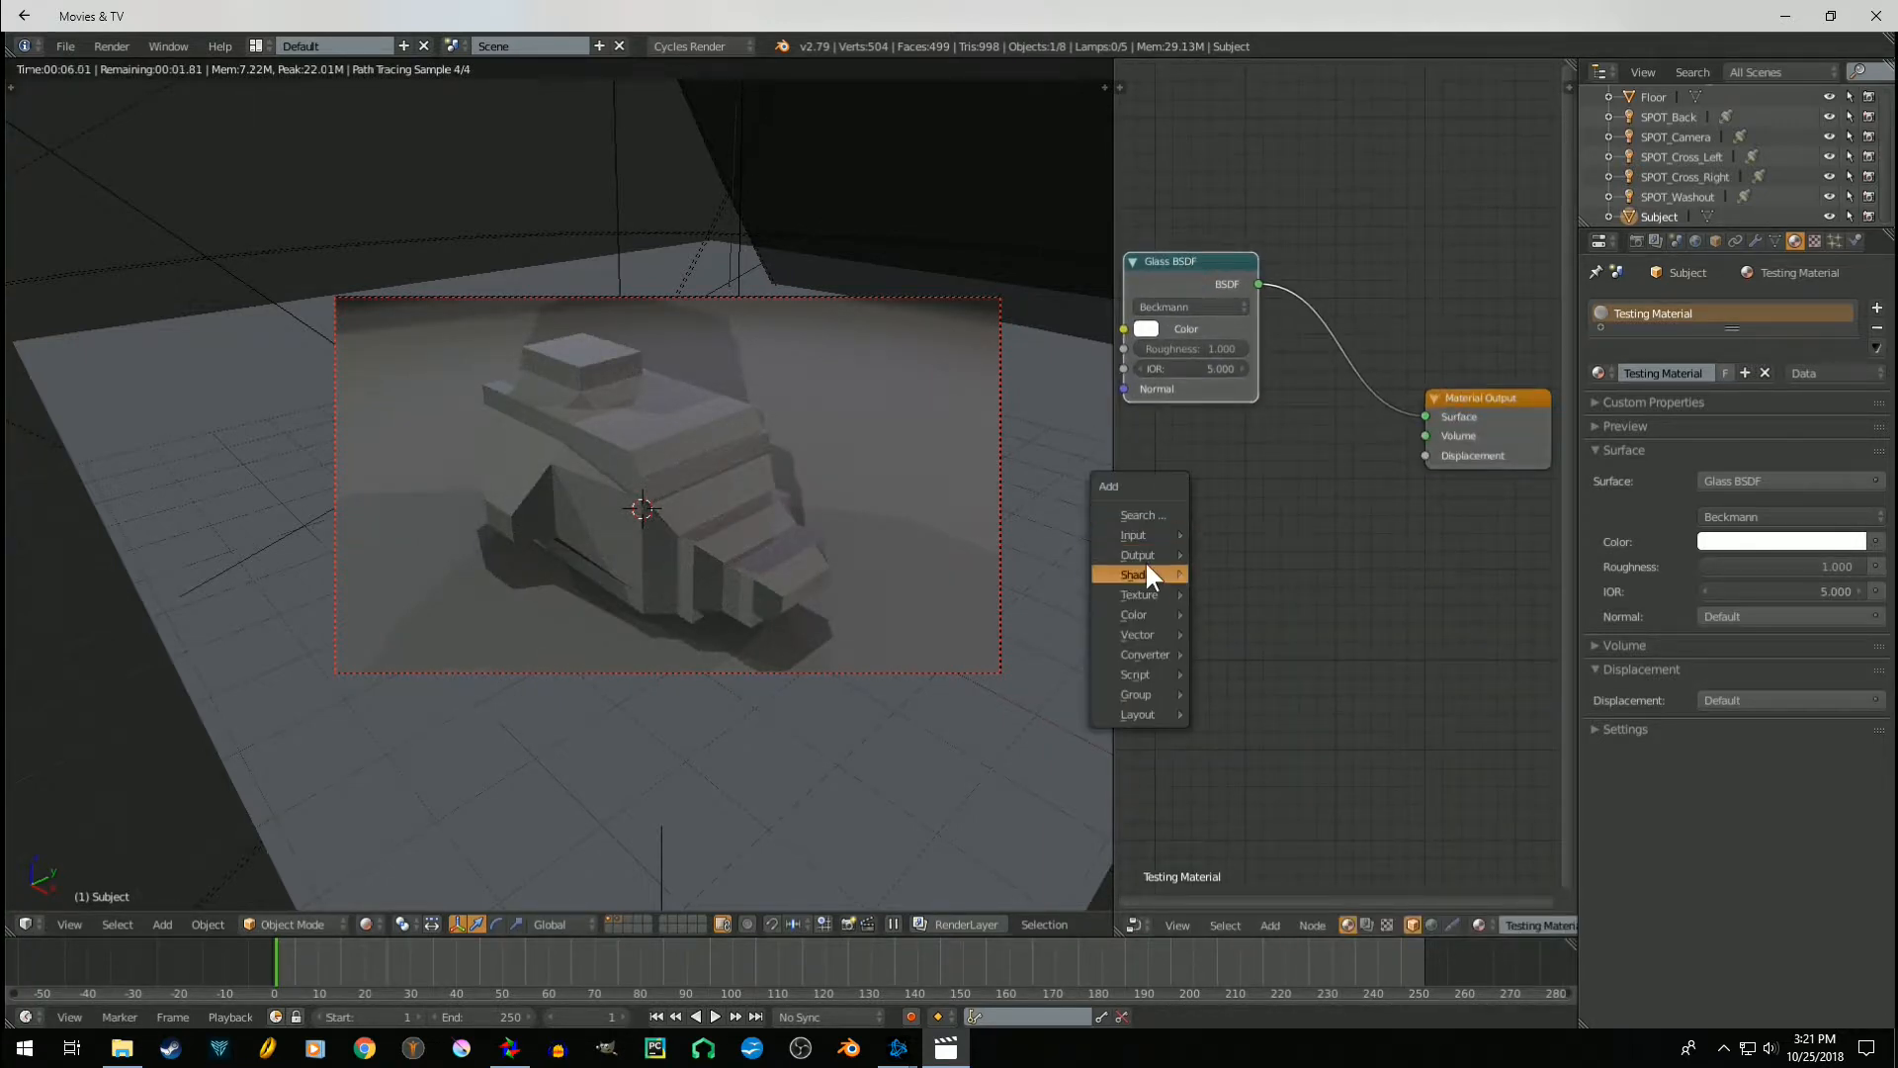
{"action": "mouse_move", "coordinate": [1144, 571]}
{"action": "left_click", "coordinate": [1268, 638]}
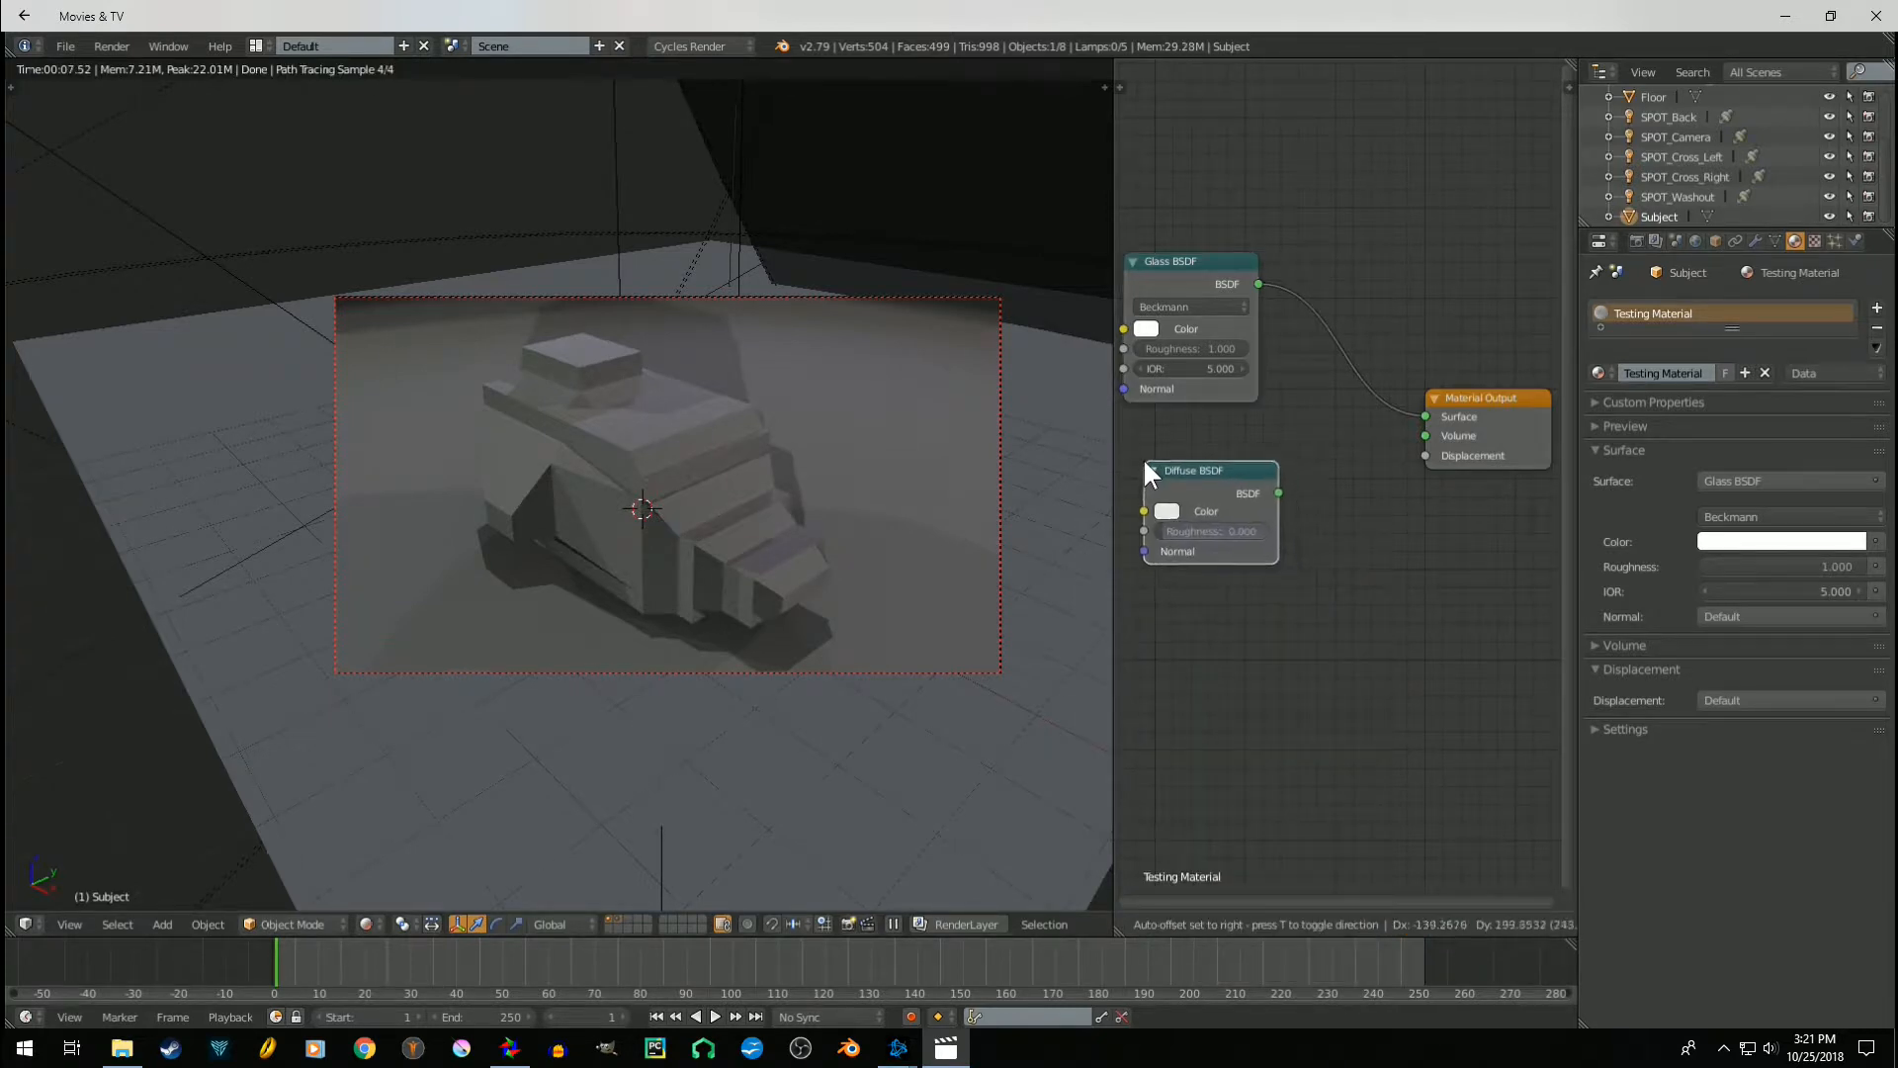
{"action": "left_click", "coordinate": [1121, 450]}
{"action": "left_click_drag", "start_coordinate": [1256, 484], "coordinate": [1424, 417]}
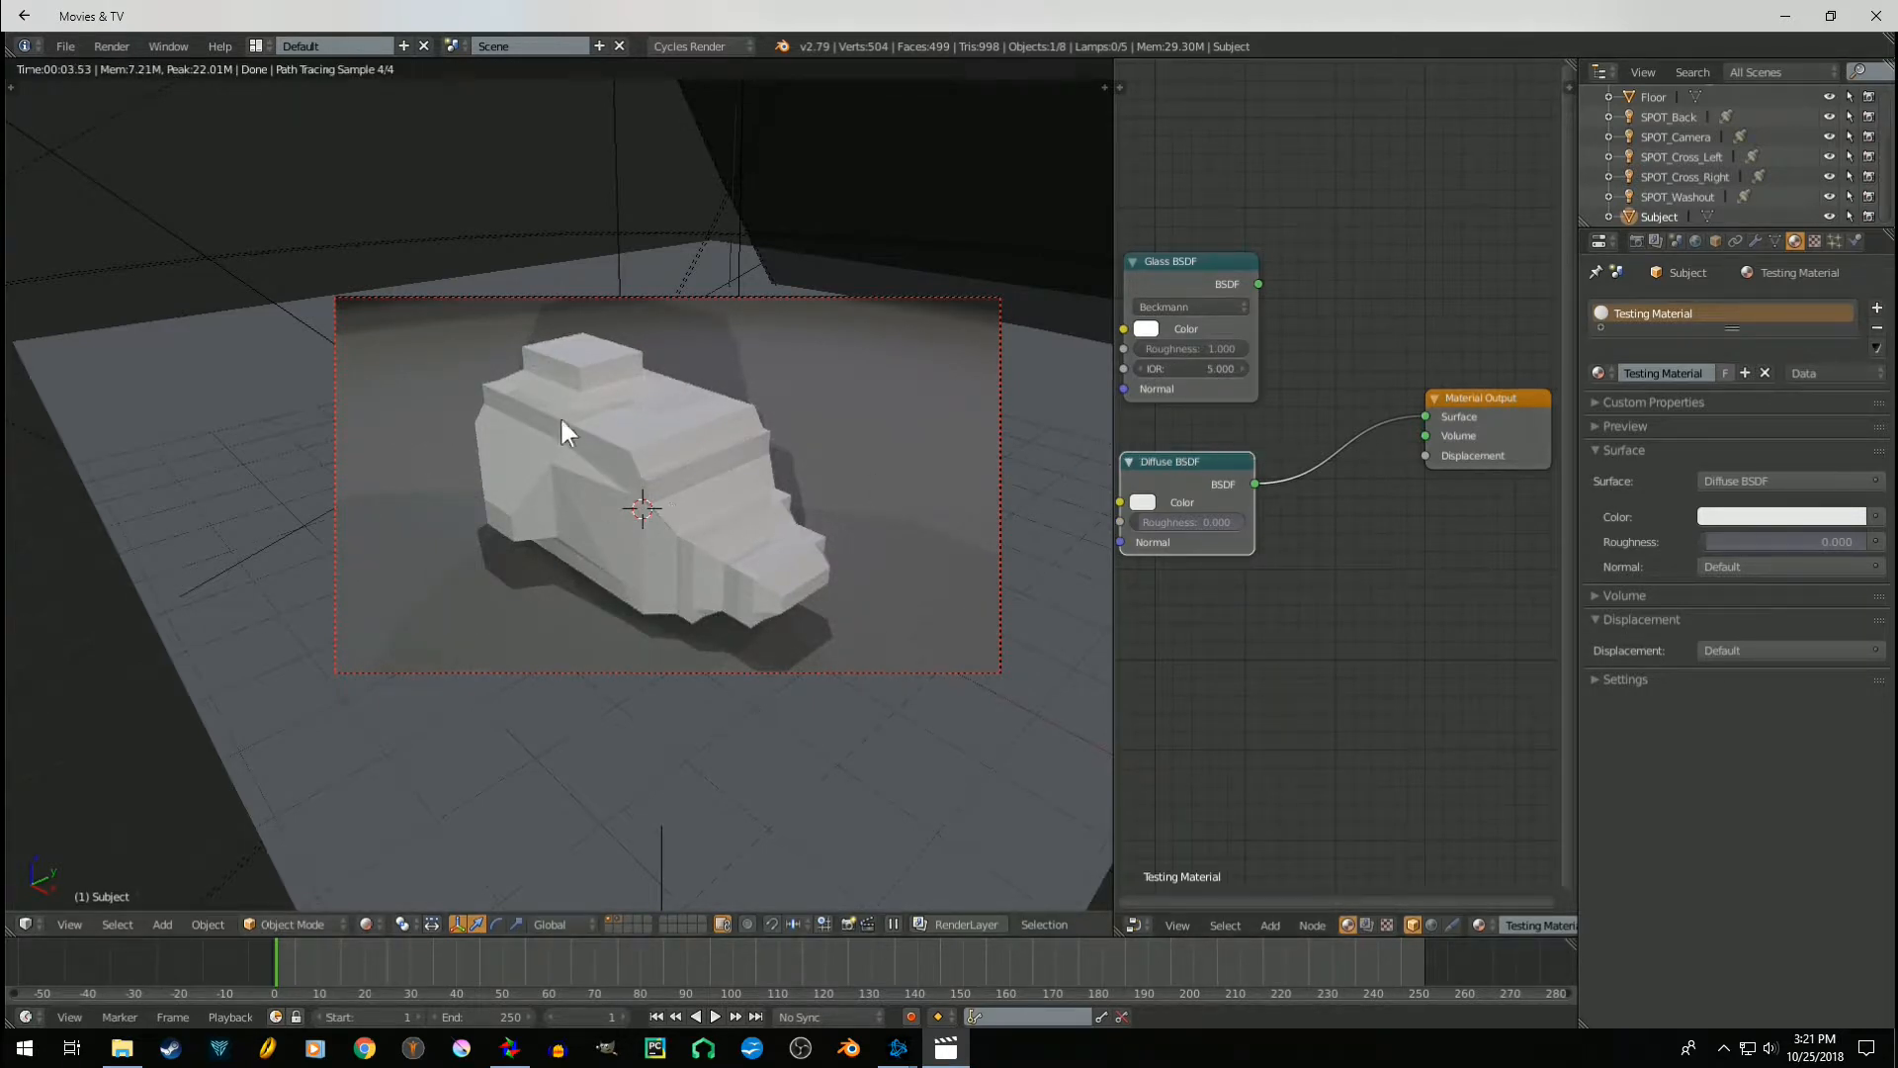
- Reconnect the Glass BSDF to the Surface output for comparison, and delete both the Glass and Diffuse nodes
{"action": "left_click_drag", "start_coordinate": [1259, 284], "coordinate": [1424, 416]}
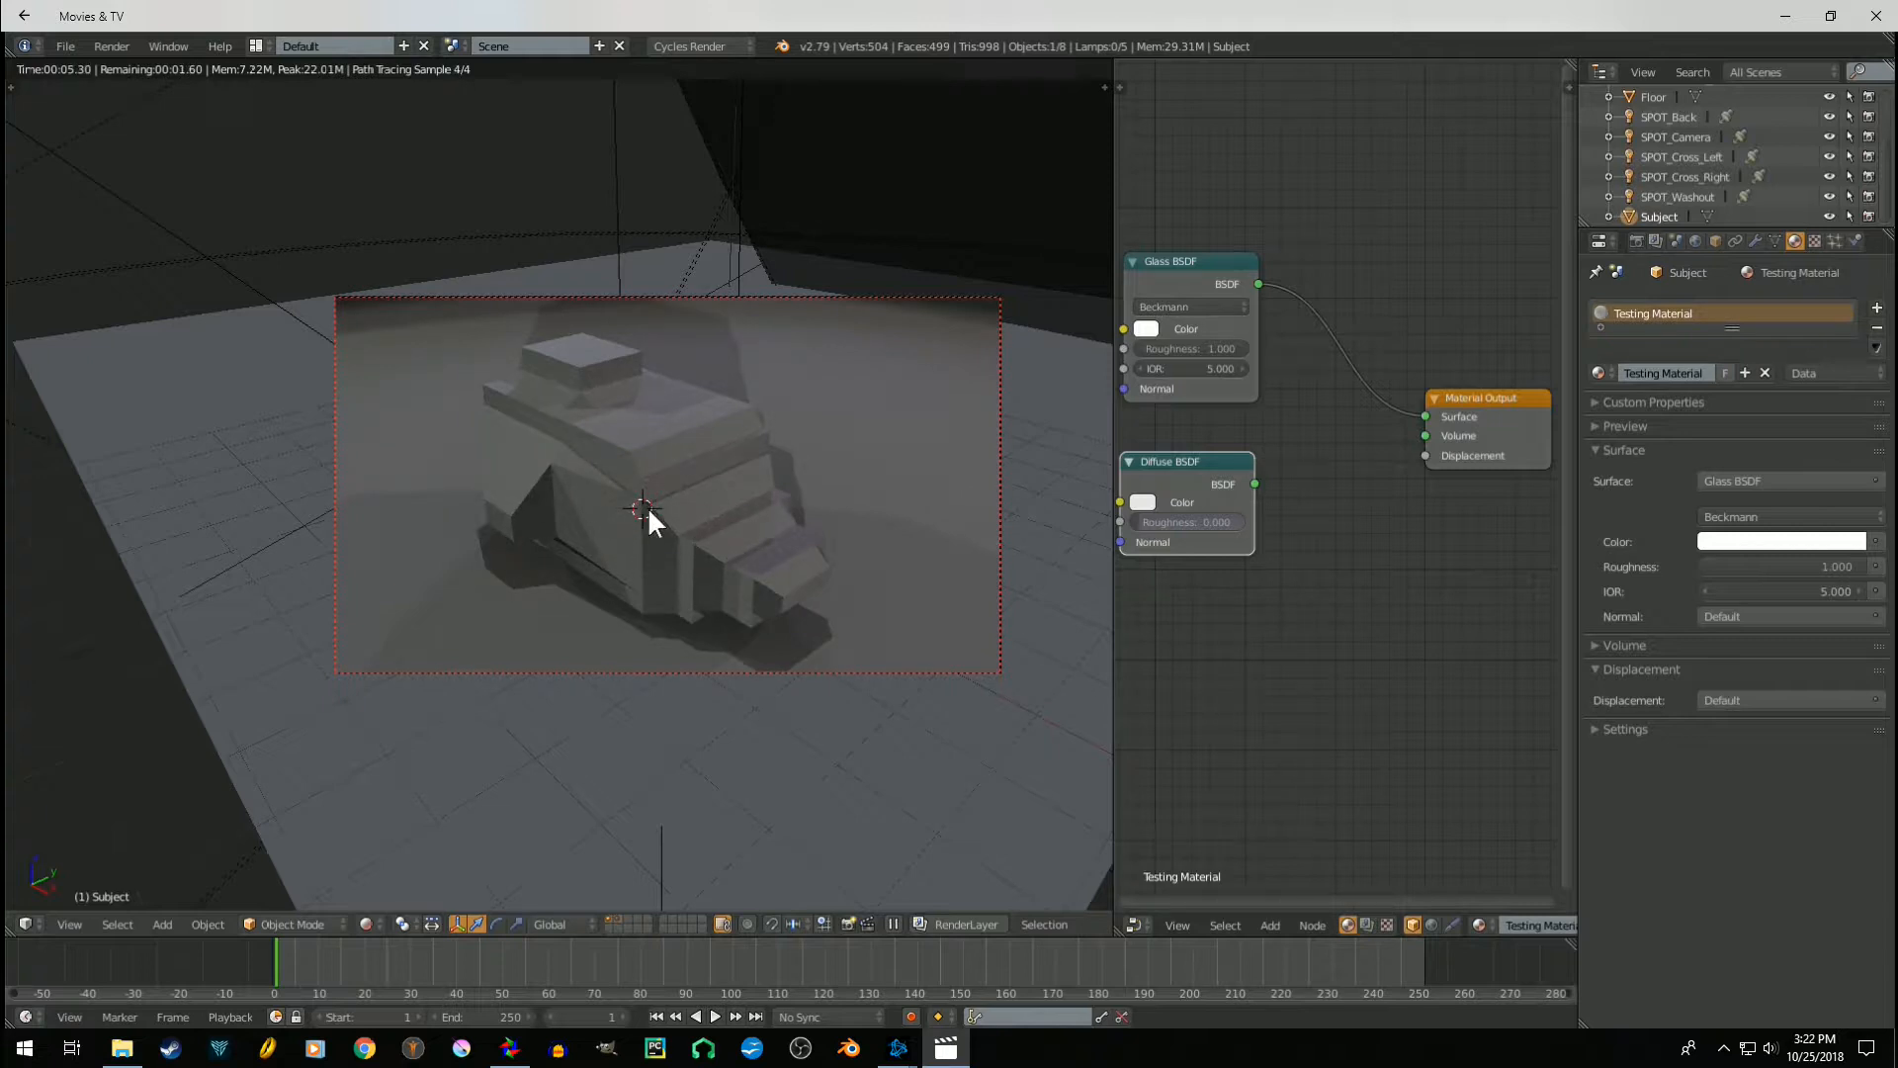
{"action": "left_click", "coordinate": [1187, 275]}
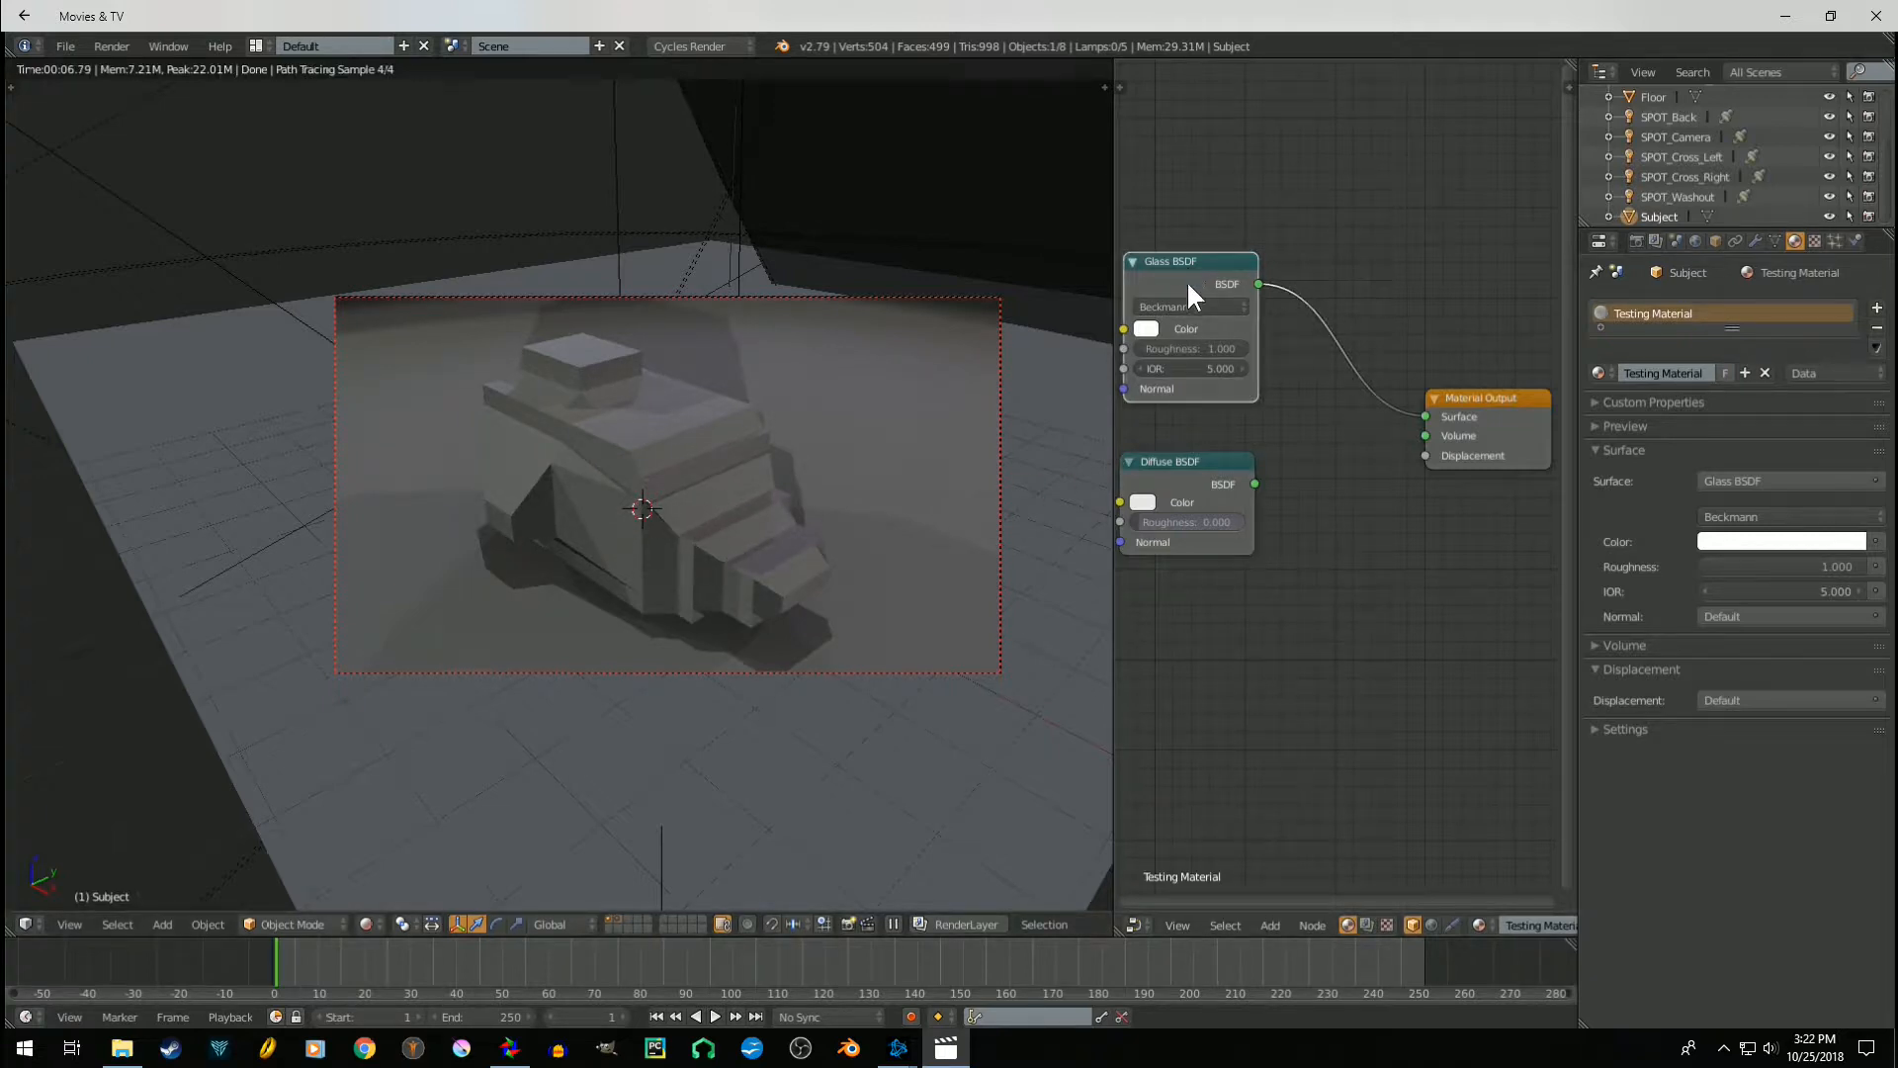
{"action": "key", "text": "x"}
{"action": "left_click", "coordinate": [1186, 469]}
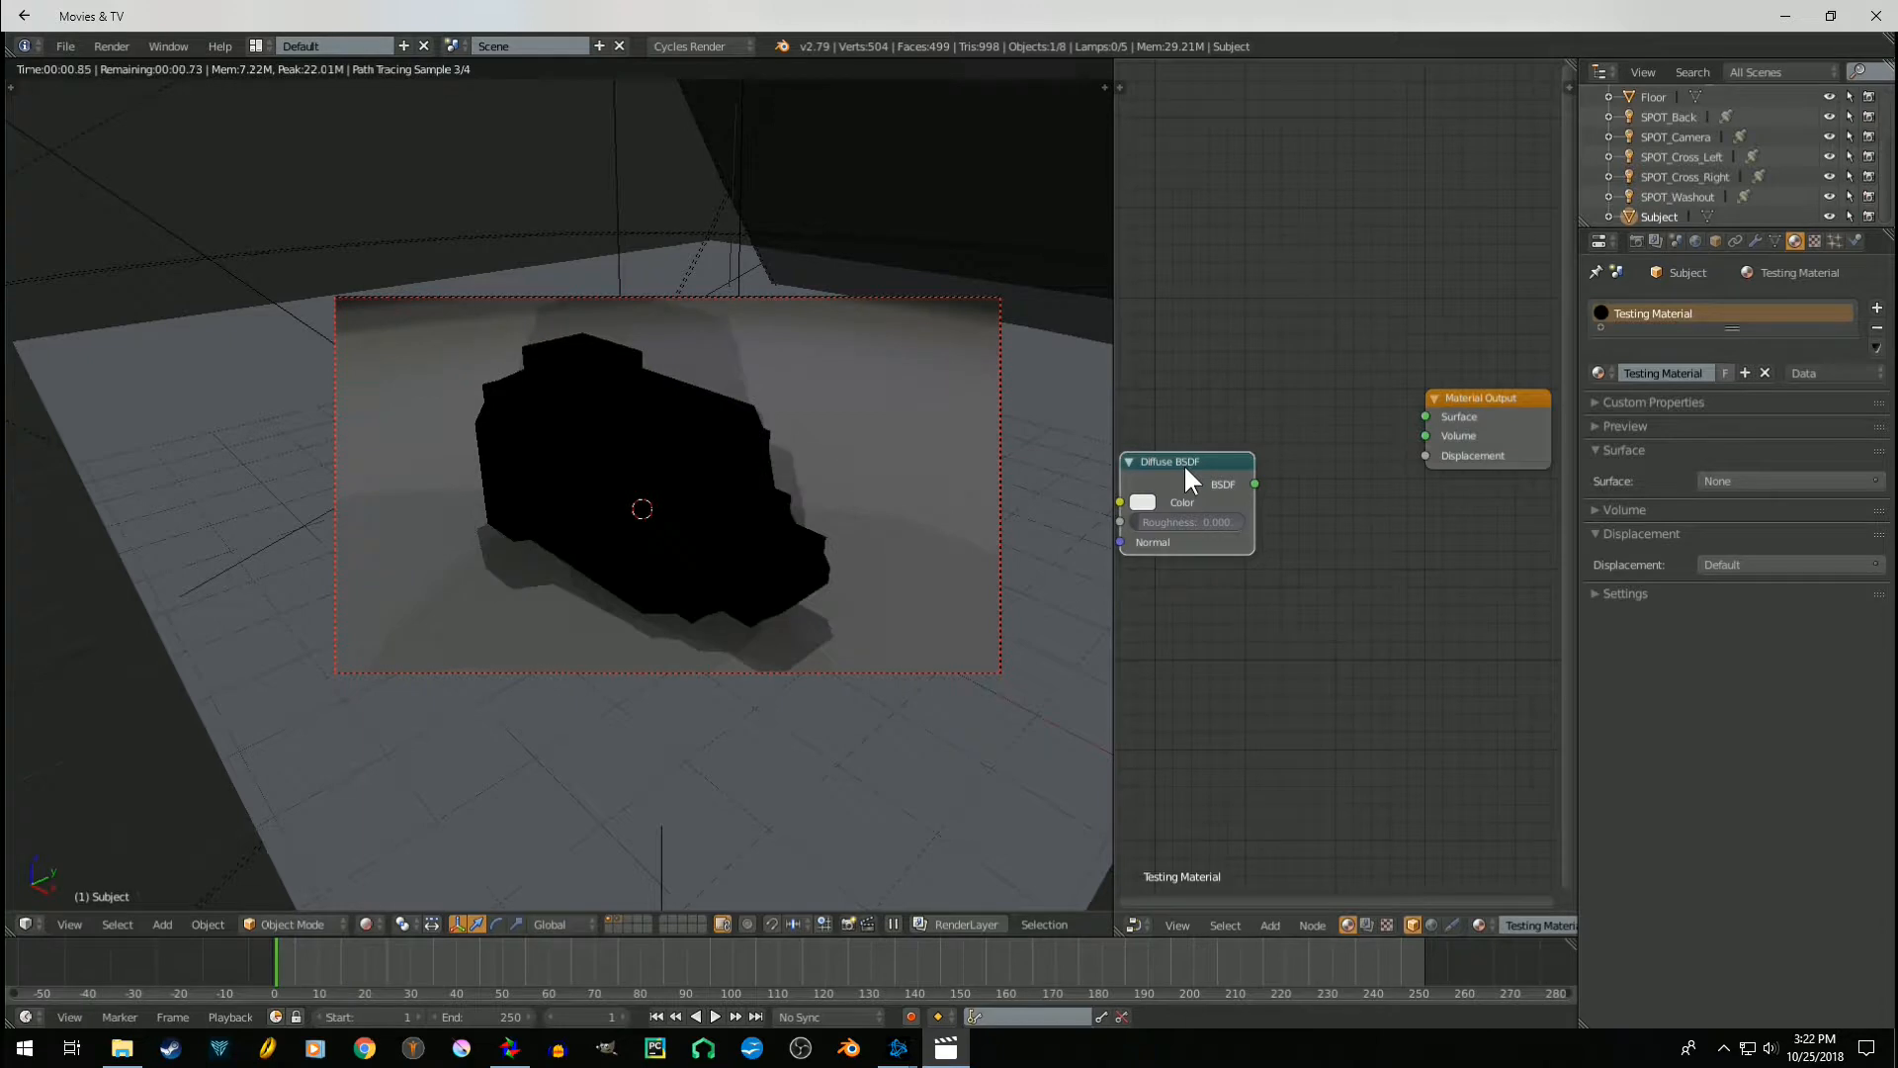
{"action": "key", "text": "x"}
- Add a Glossy BSDF node and connect it to the Material Output's Surface
{"action": "key", "text": "shift+a"}
{"action": "mouse_move", "coordinate": [1195, 403]}
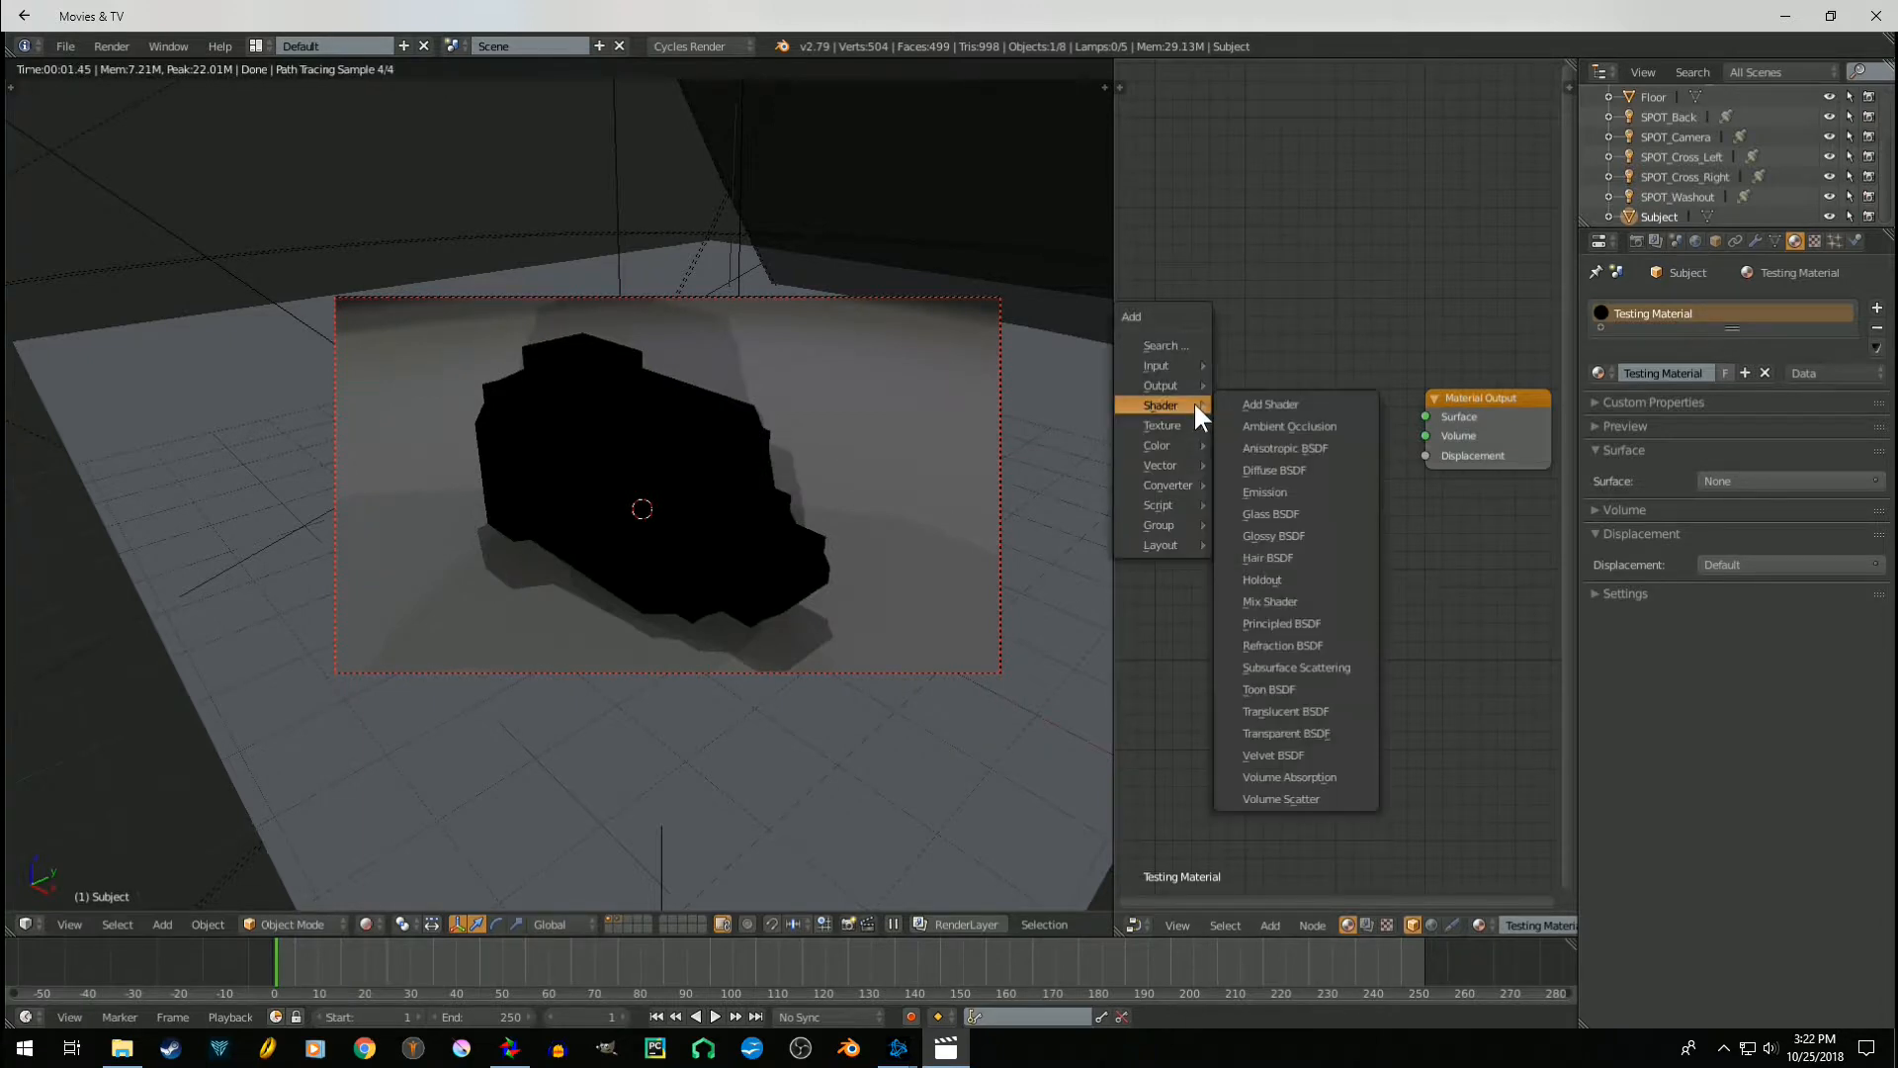
{"action": "left_click", "coordinate": [1274, 535]}
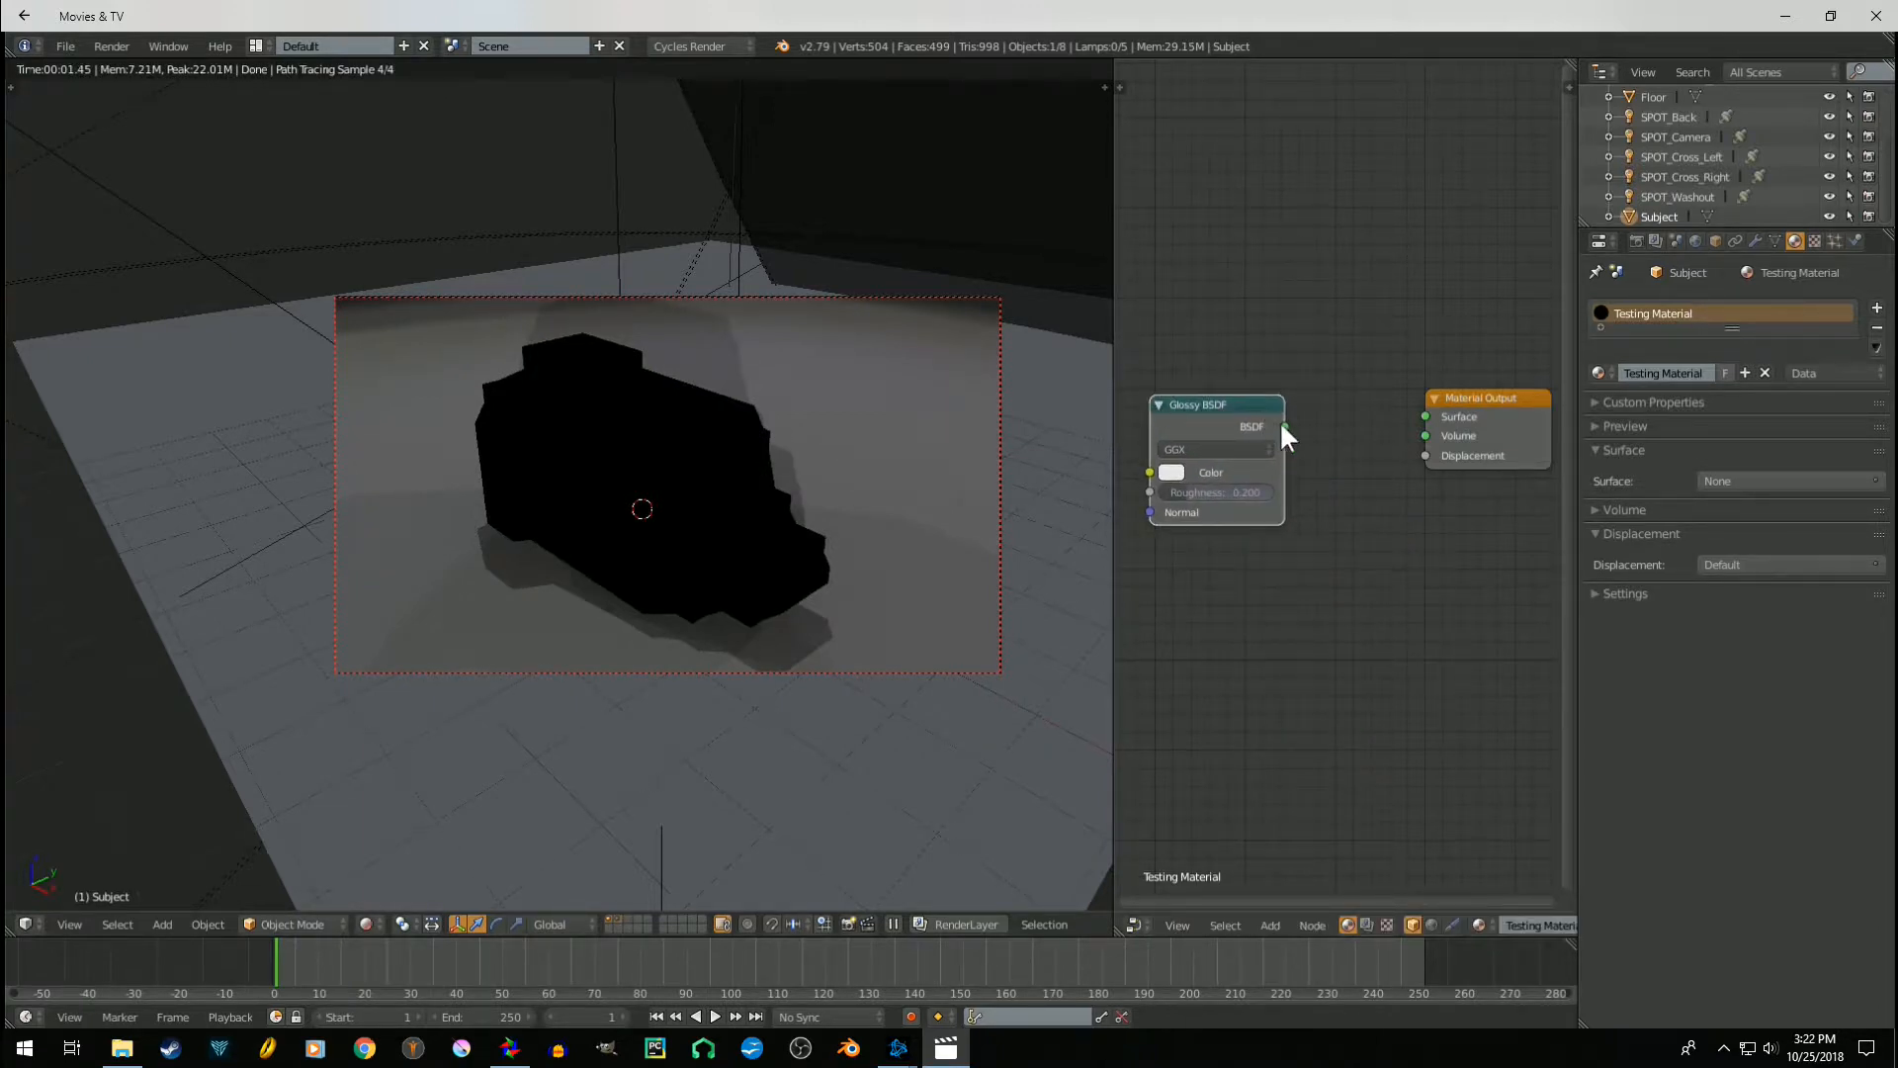
{"action": "left_click_drag", "start_coordinate": [1284, 427], "coordinate": [1428, 416]}
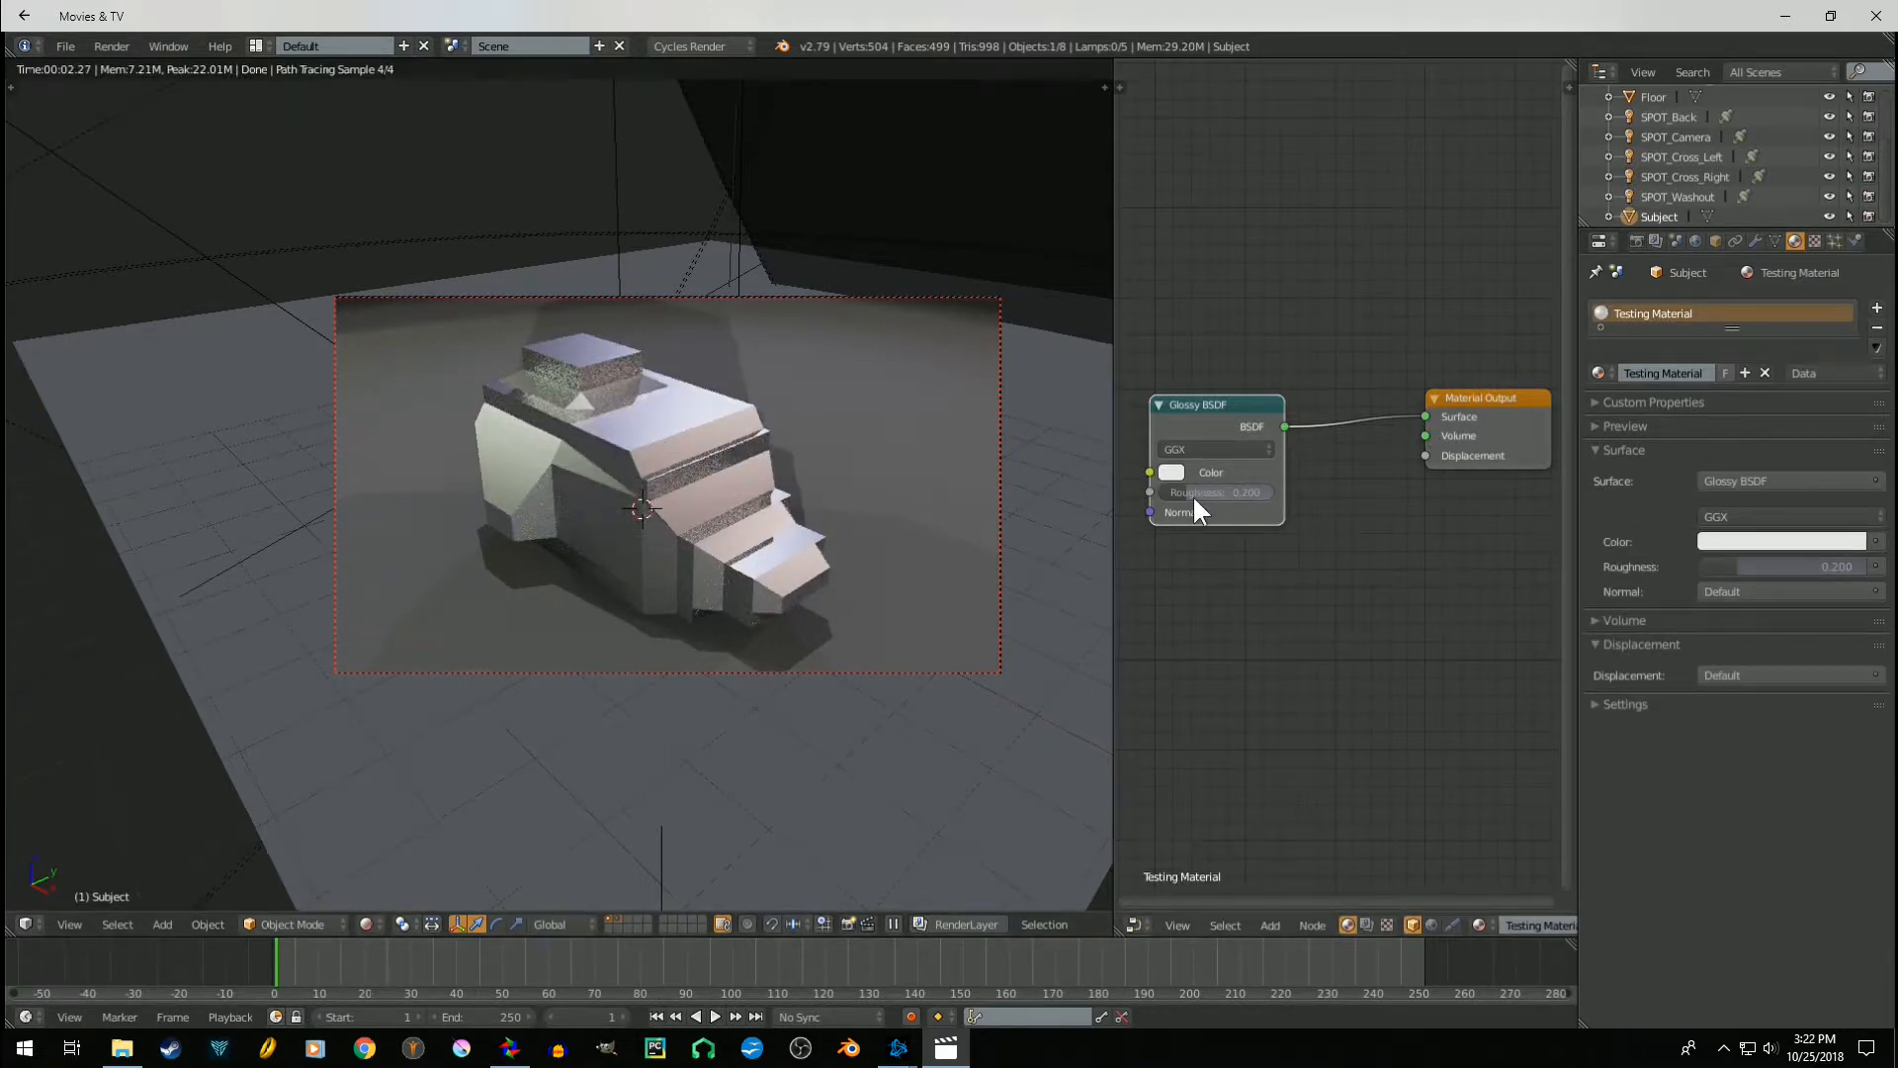
- Lower the Glossy BSDF roughness to about 0.092 and further down to 0.008
{"action": "scroll", "coordinate": [1193, 495], "scroll_direction": "up", "scroll_amount": 2}
{"action": "middle_click_drag", "start_coordinate": [1192, 494], "coordinate": [1369, 509]}
{"action": "left_click_drag", "start_coordinate": [1339, 503], "coordinate": [1263, 497]}
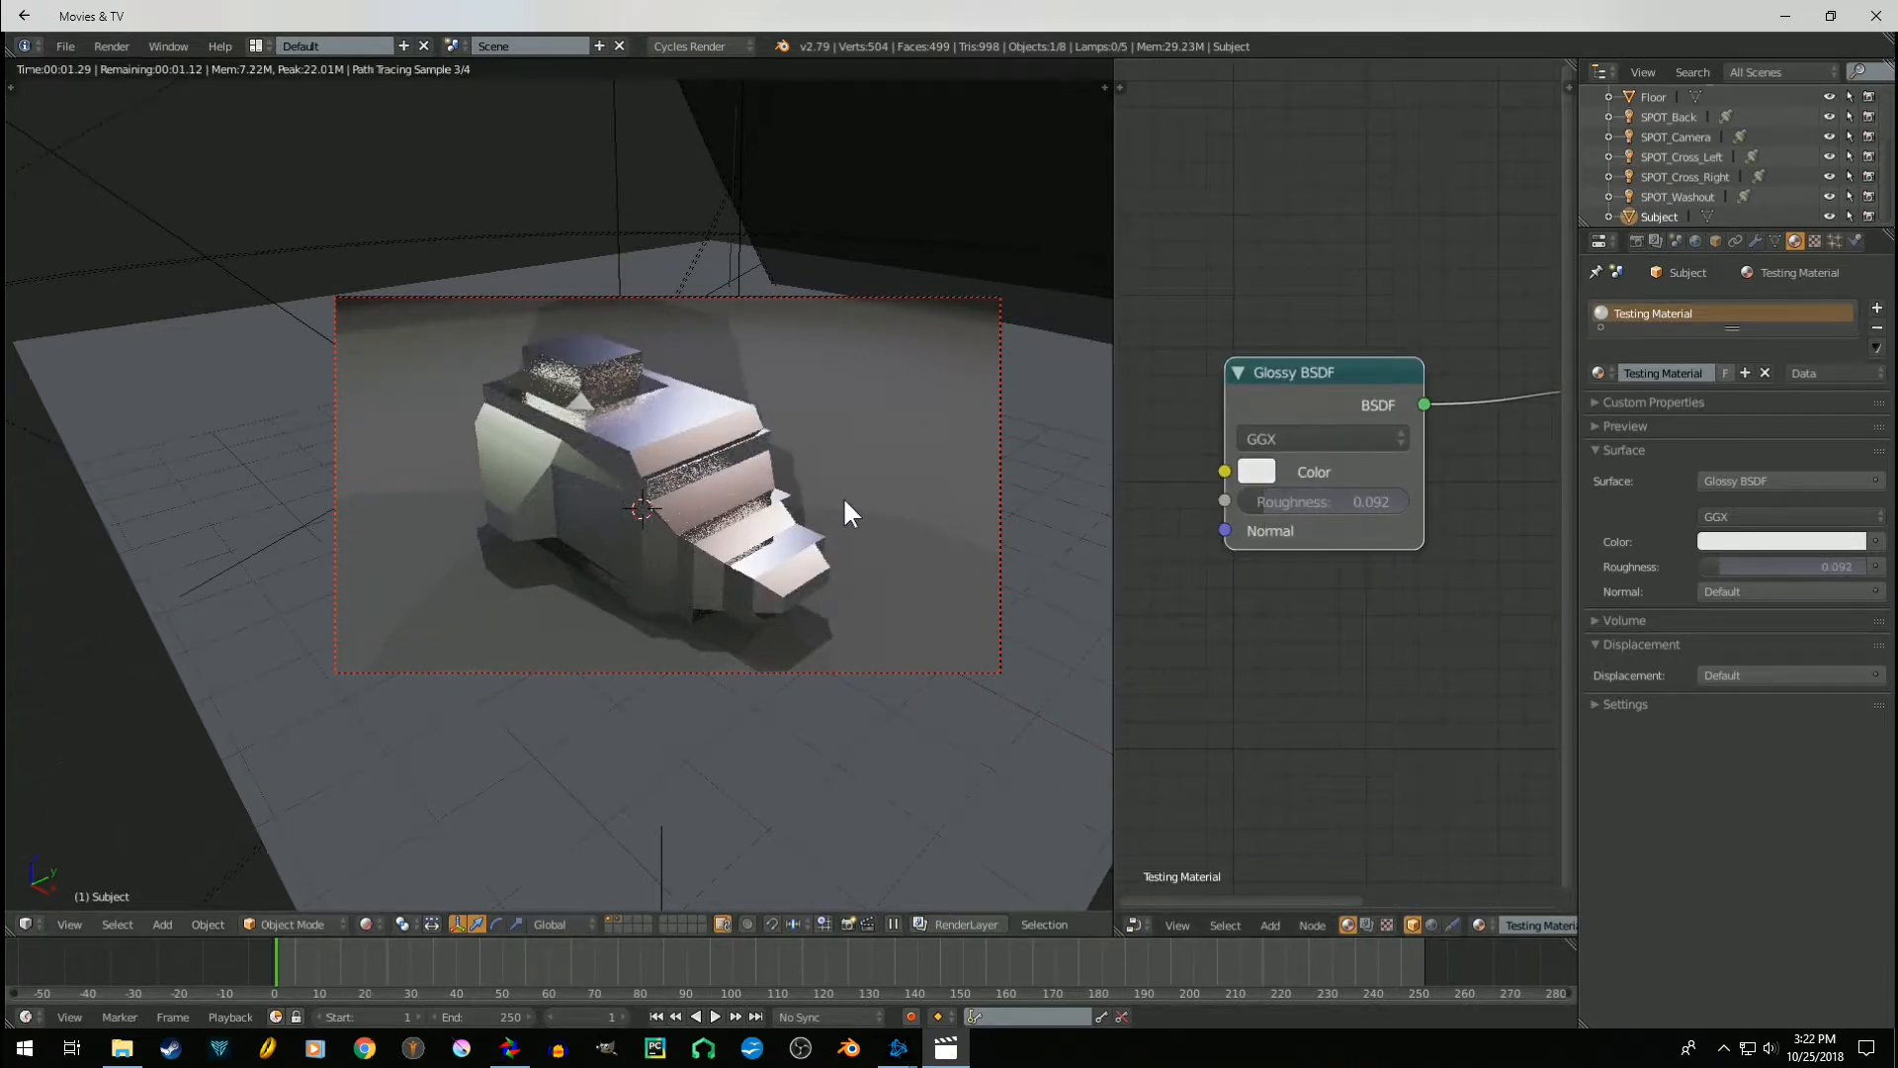
{"action": "left_click_drag", "start_coordinate": [1251, 500], "coordinate": [1199, 498]}
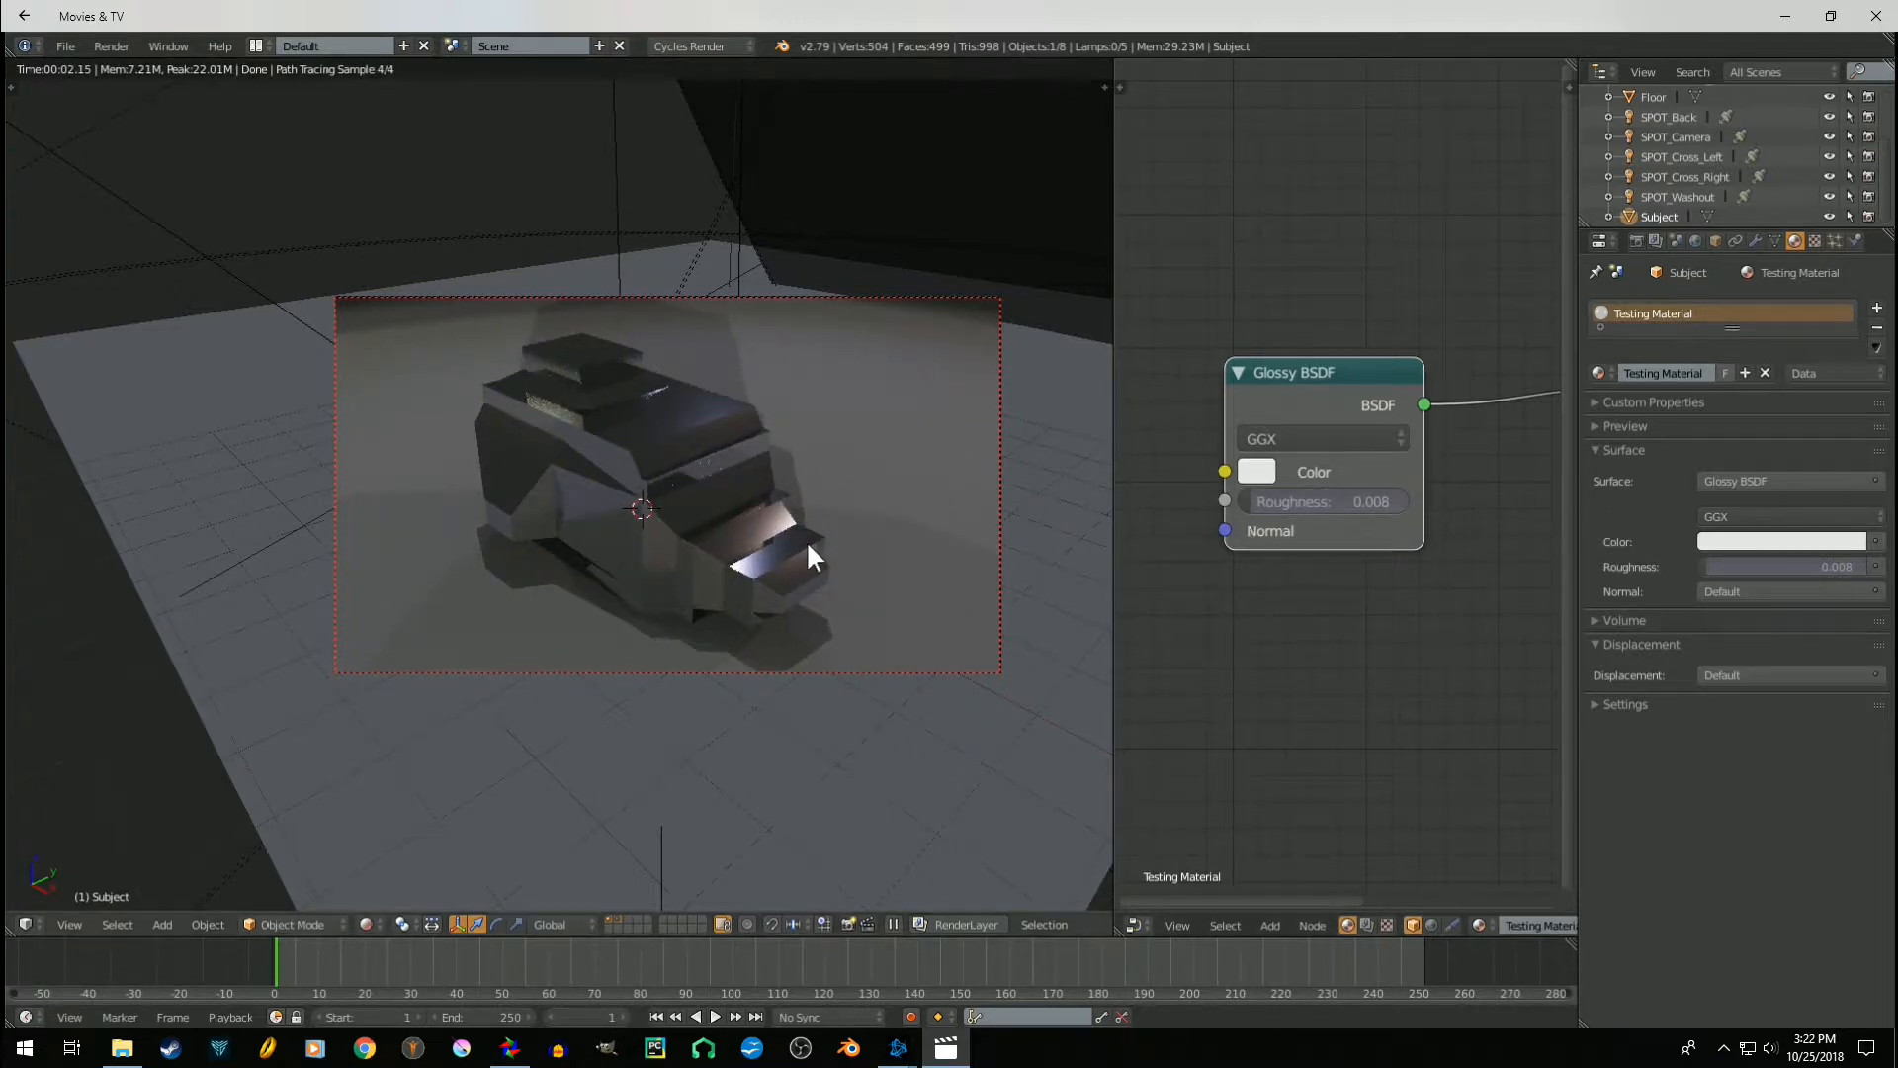
- Add a plane at the 3D cursor and scale it up until it extends beyond the vehicle
{"action": "key", "text": "shift+a"}
{"action": "mouse_move", "coordinate": [805, 543]}
{"action": "key", "text": "shift+a"}
{"action": "mouse_move", "coordinate": [593, 596]}
{"action": "left_click", "coordinate": [666, 87]}
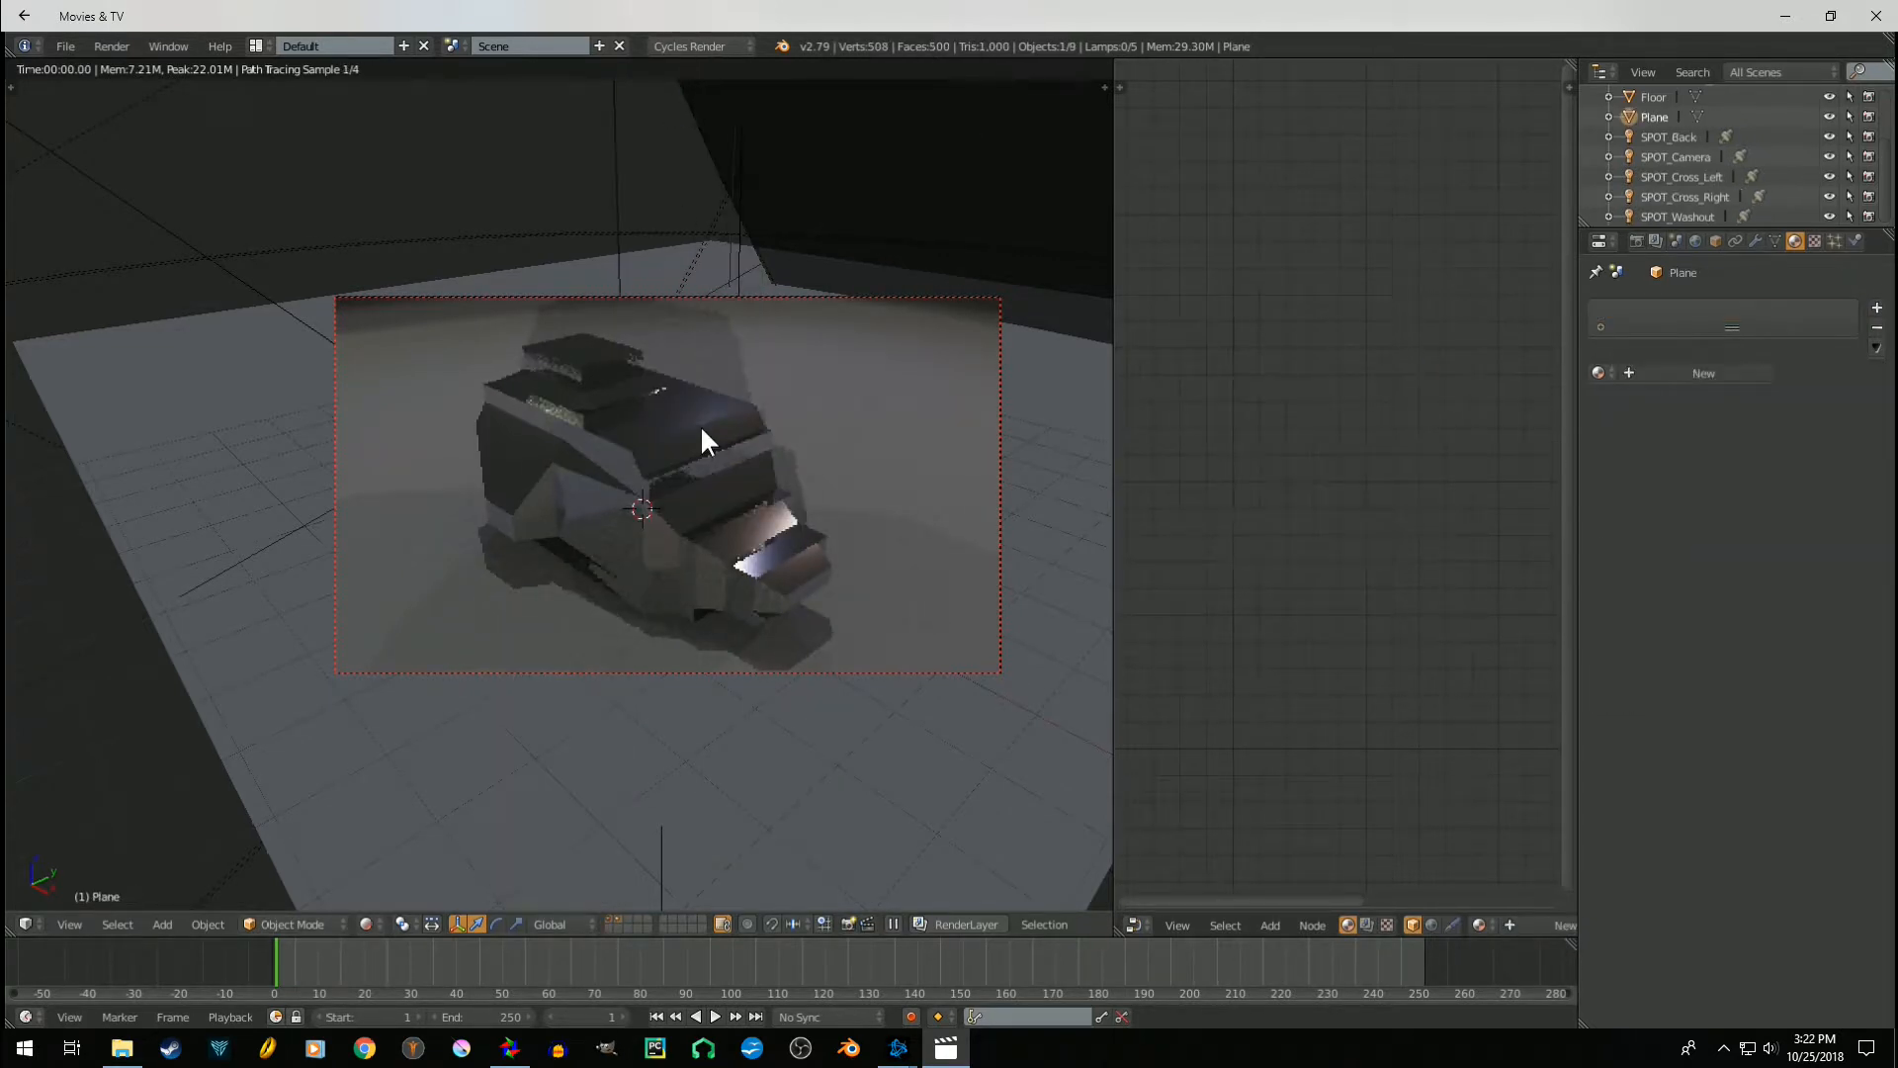
{"action": "key", "text": "s"}
{"action": "left_click", "coordinate": [929, 480]}
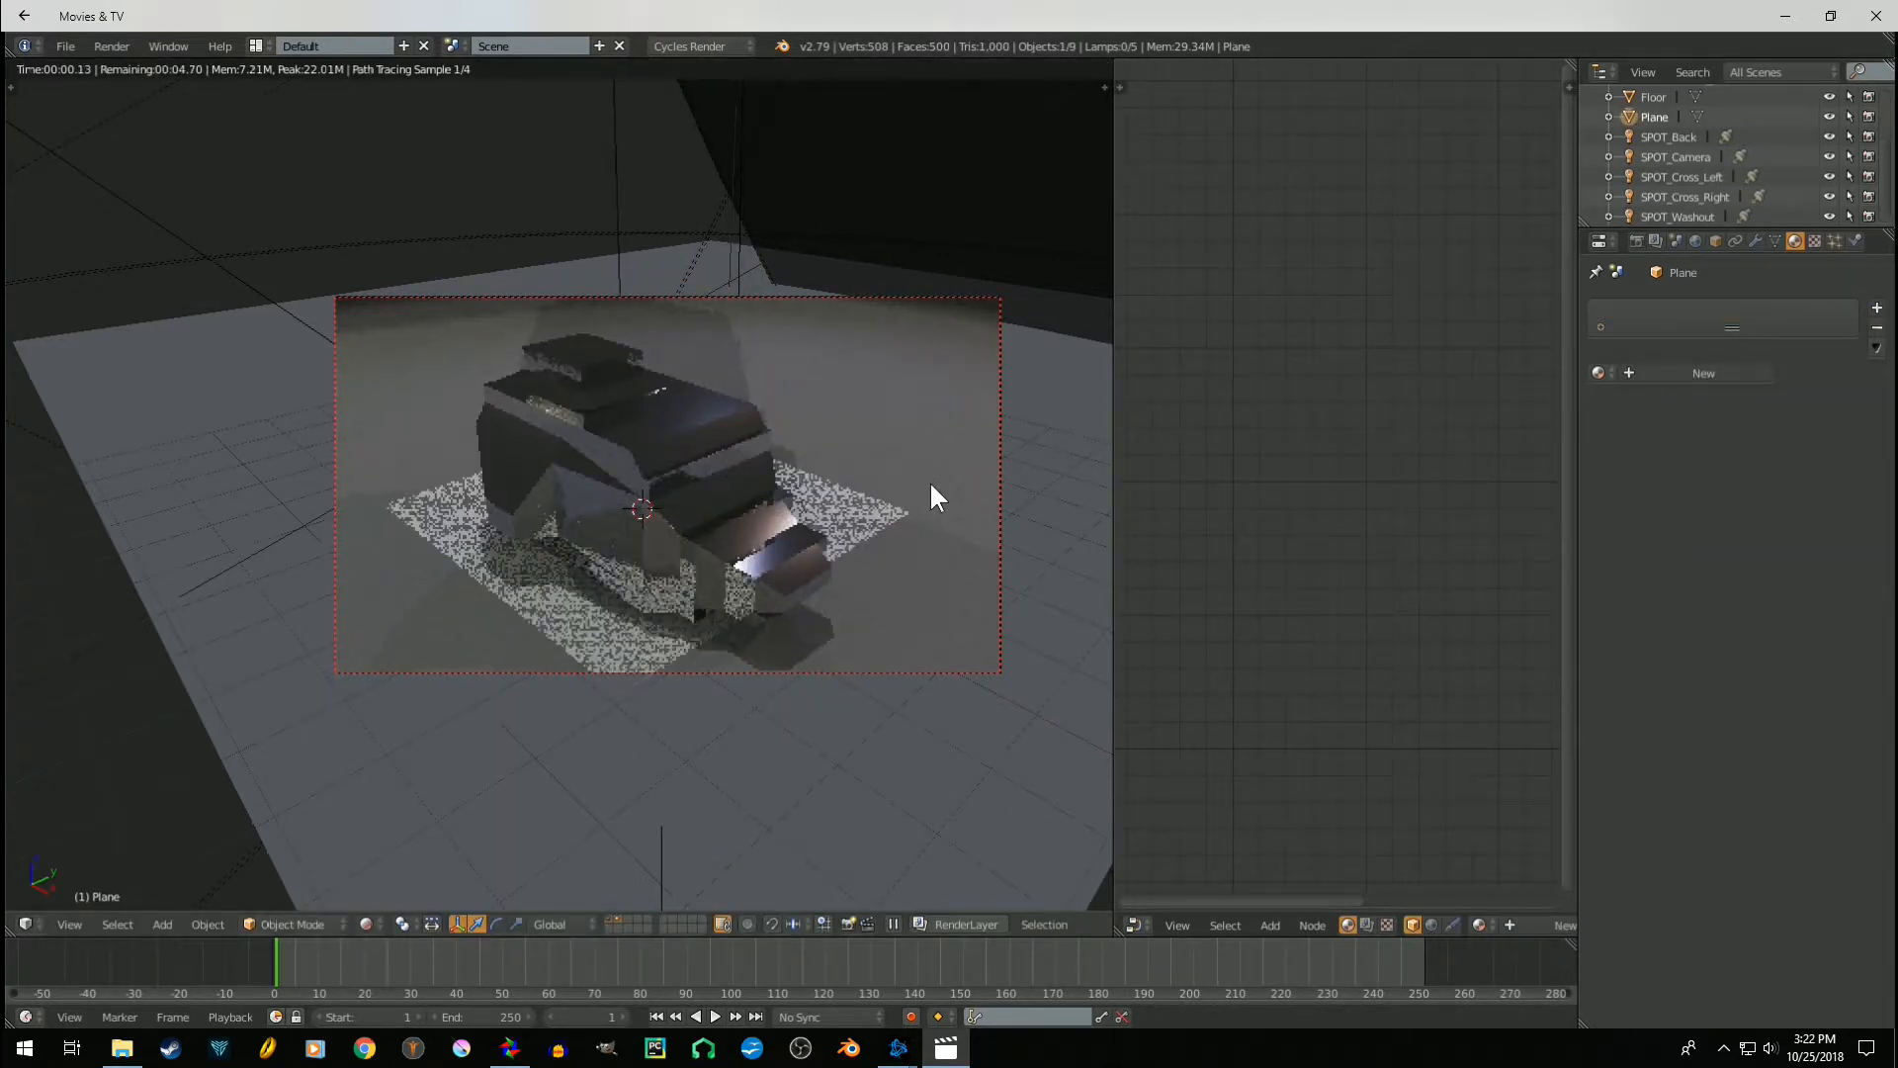
- Raise the plane along Z above the floor and enlarge it further around the vehicle
{"action": "key", "text": "g"}
{"action": "key", "text": "z"}
{"action": "left_click", "coordinate": [929, 440]}
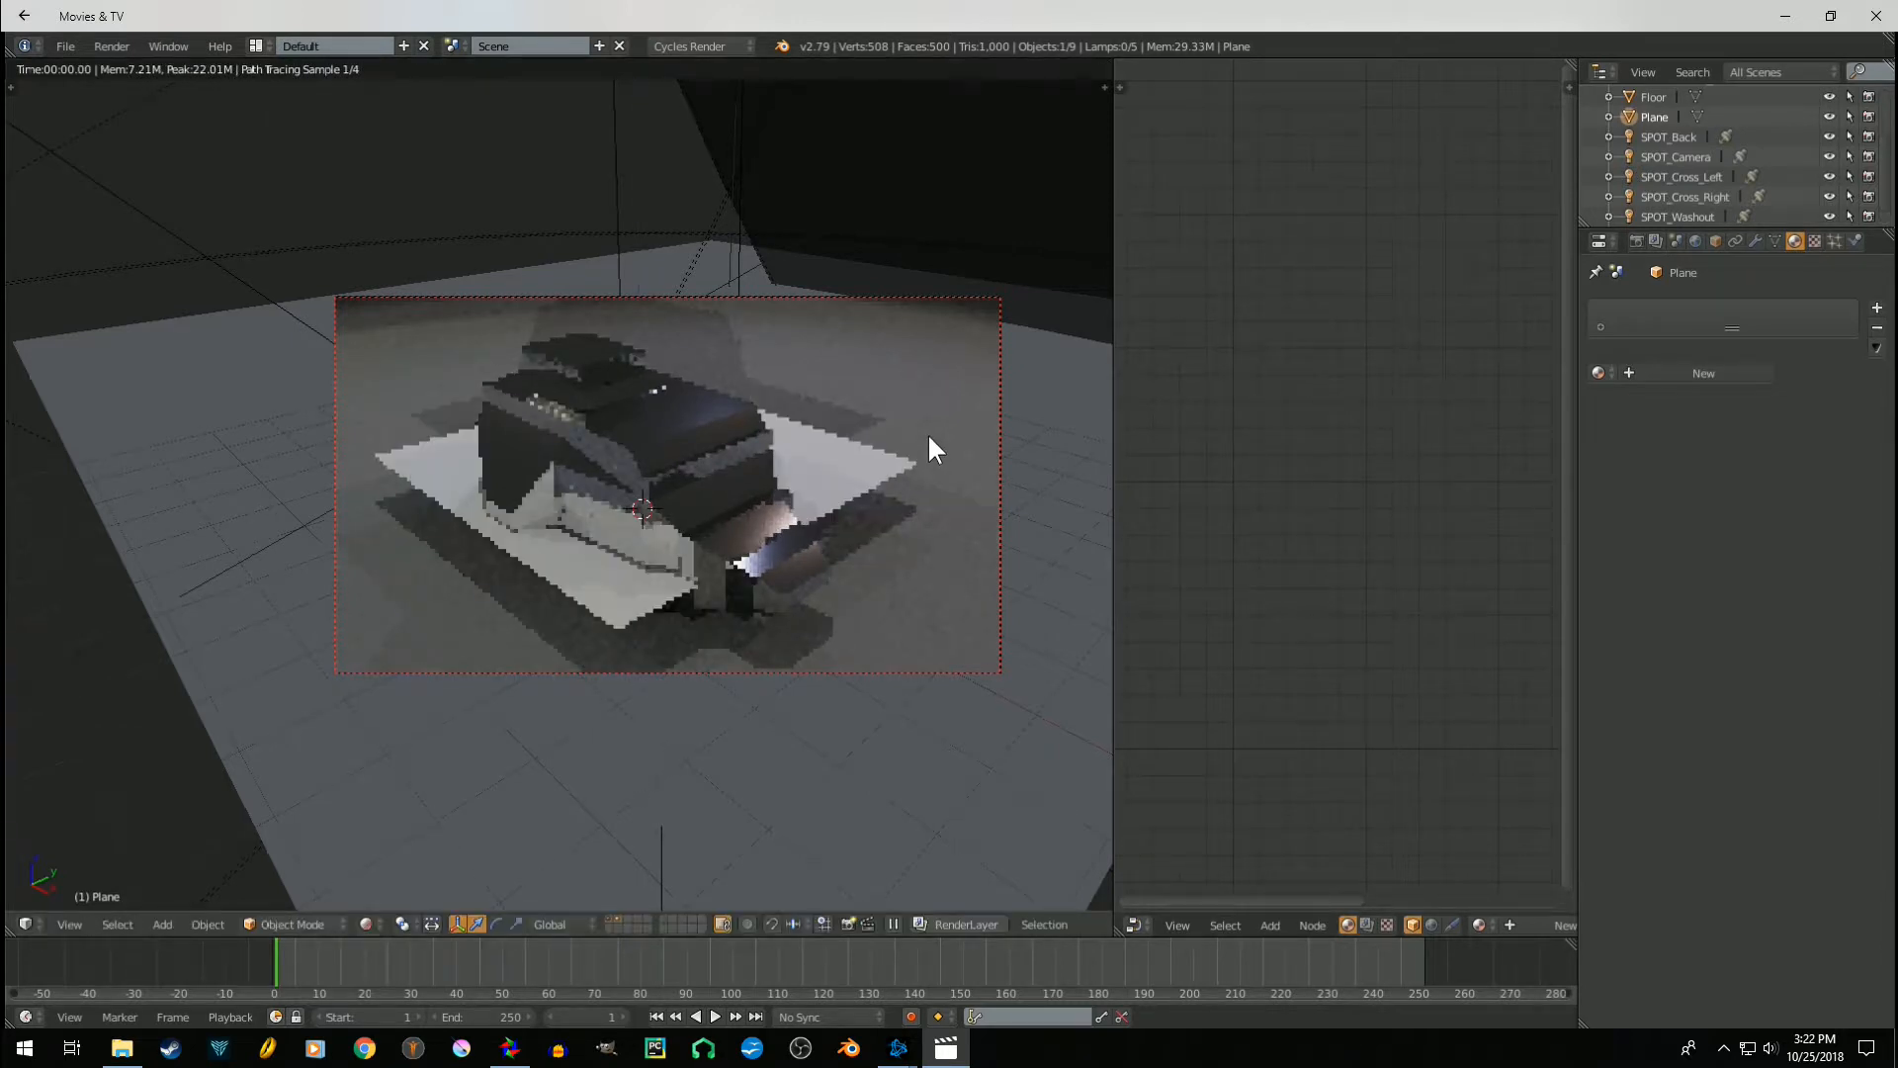
{"action": "key", "text": "s"}
{"action": "left_click", "coordinate": [924, 541]}
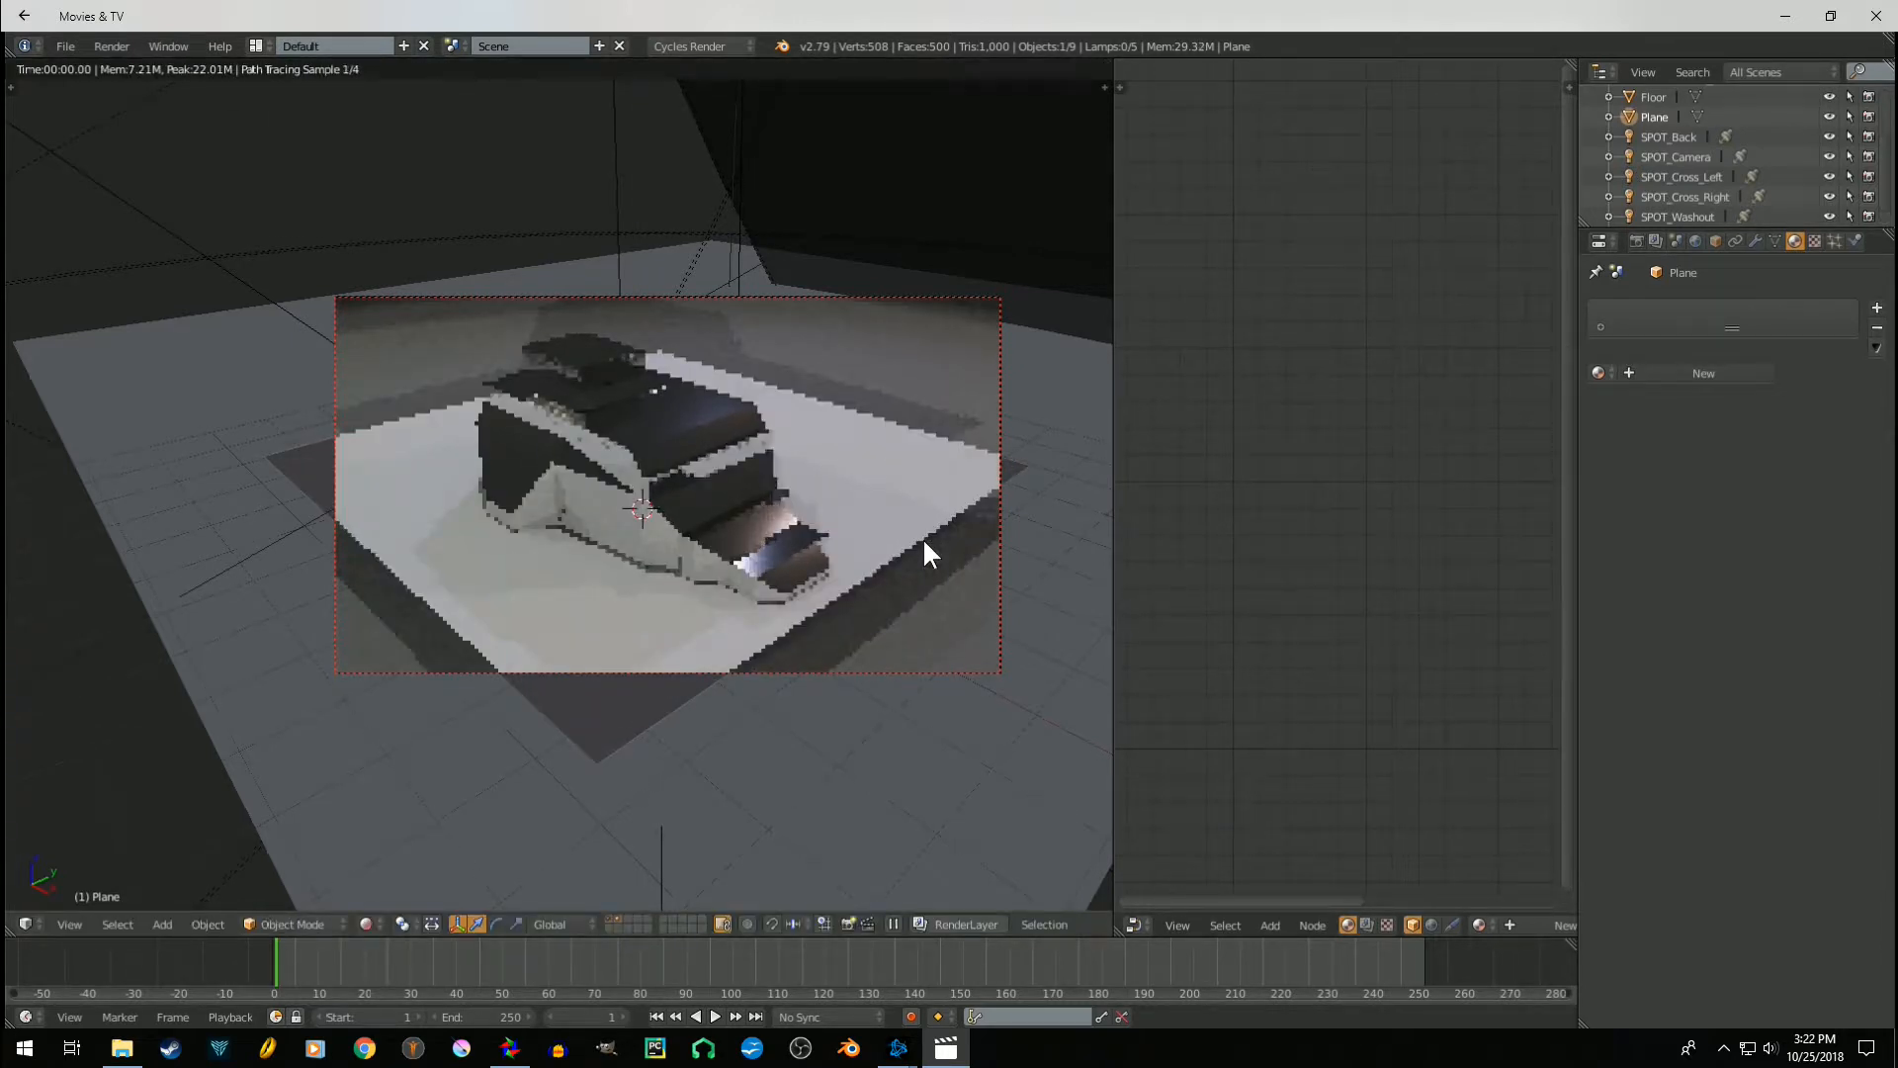
- Rotate the plane about the global Y axis to test its reflections in the vehicle, and delete it
{"action": "key", "text": "r"}
{"action": "key", "text": "y"}
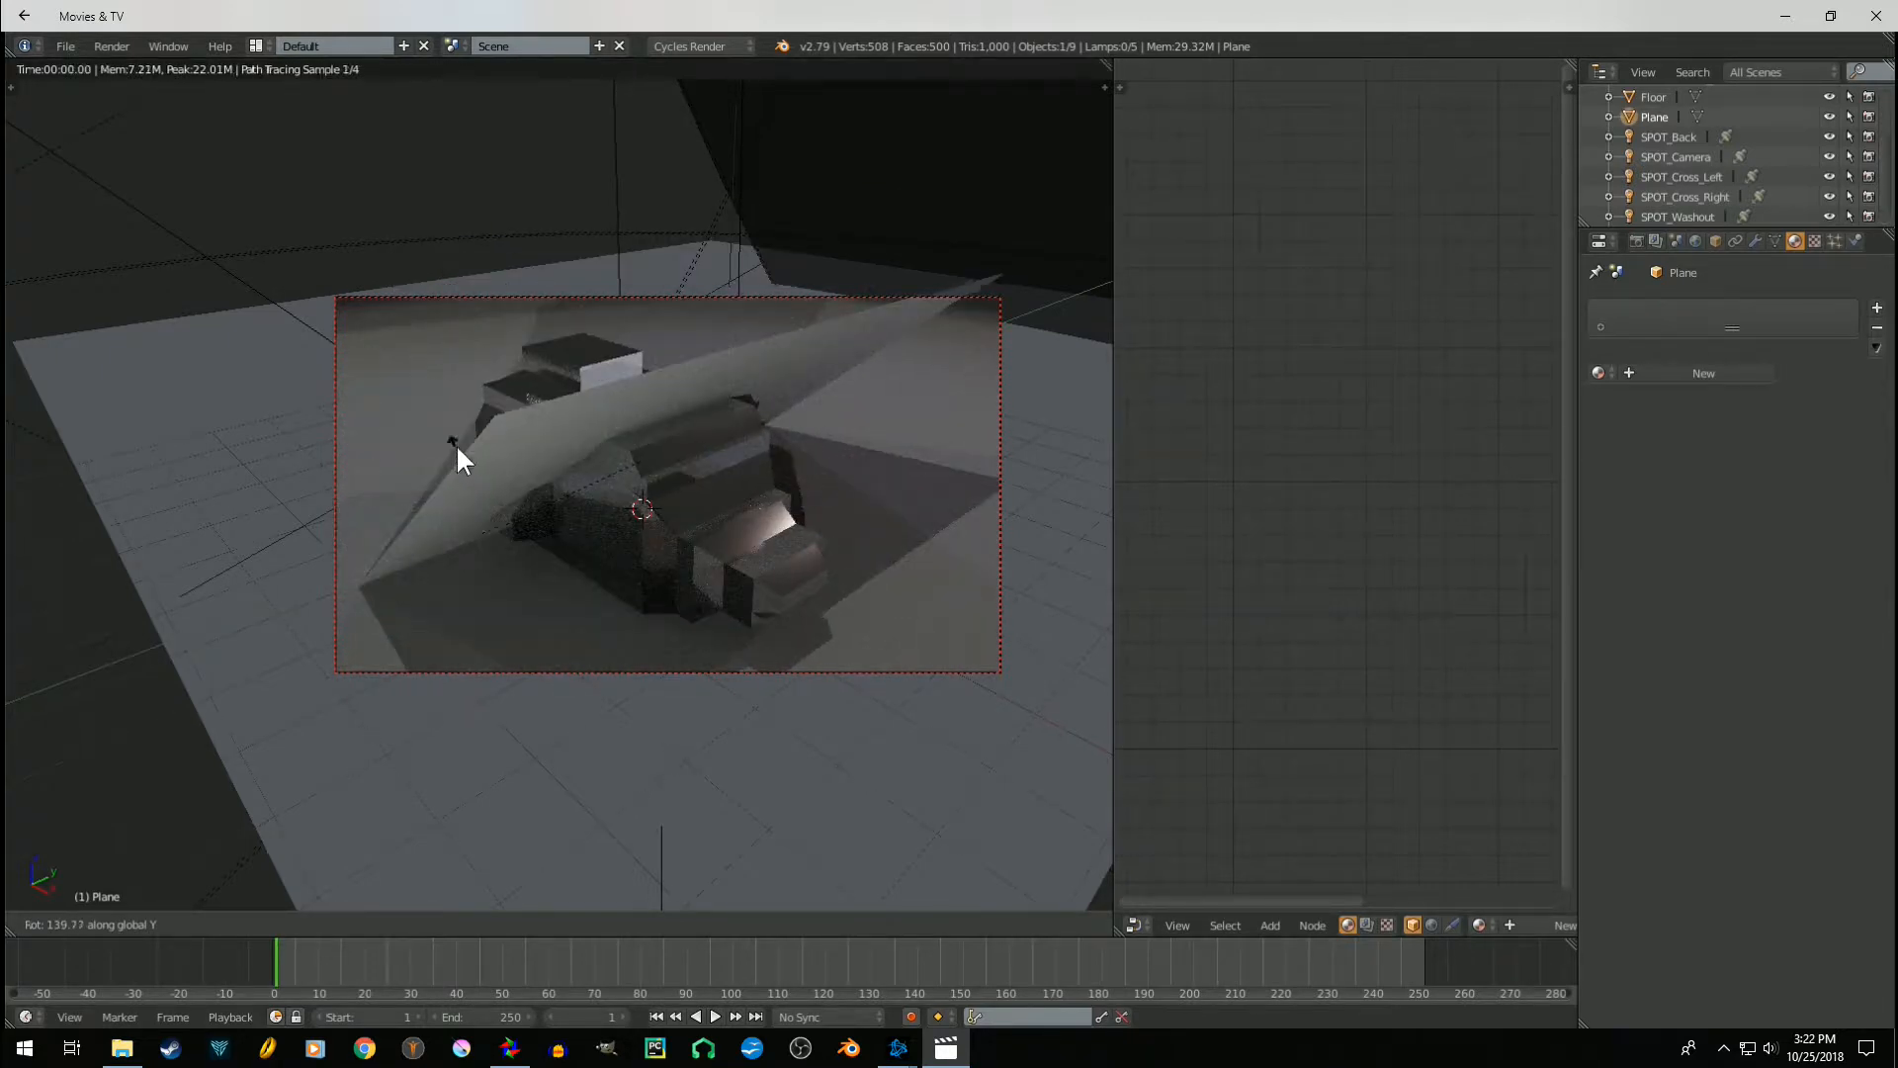
{"action": "left_click", "coordinate": [455, 443]}
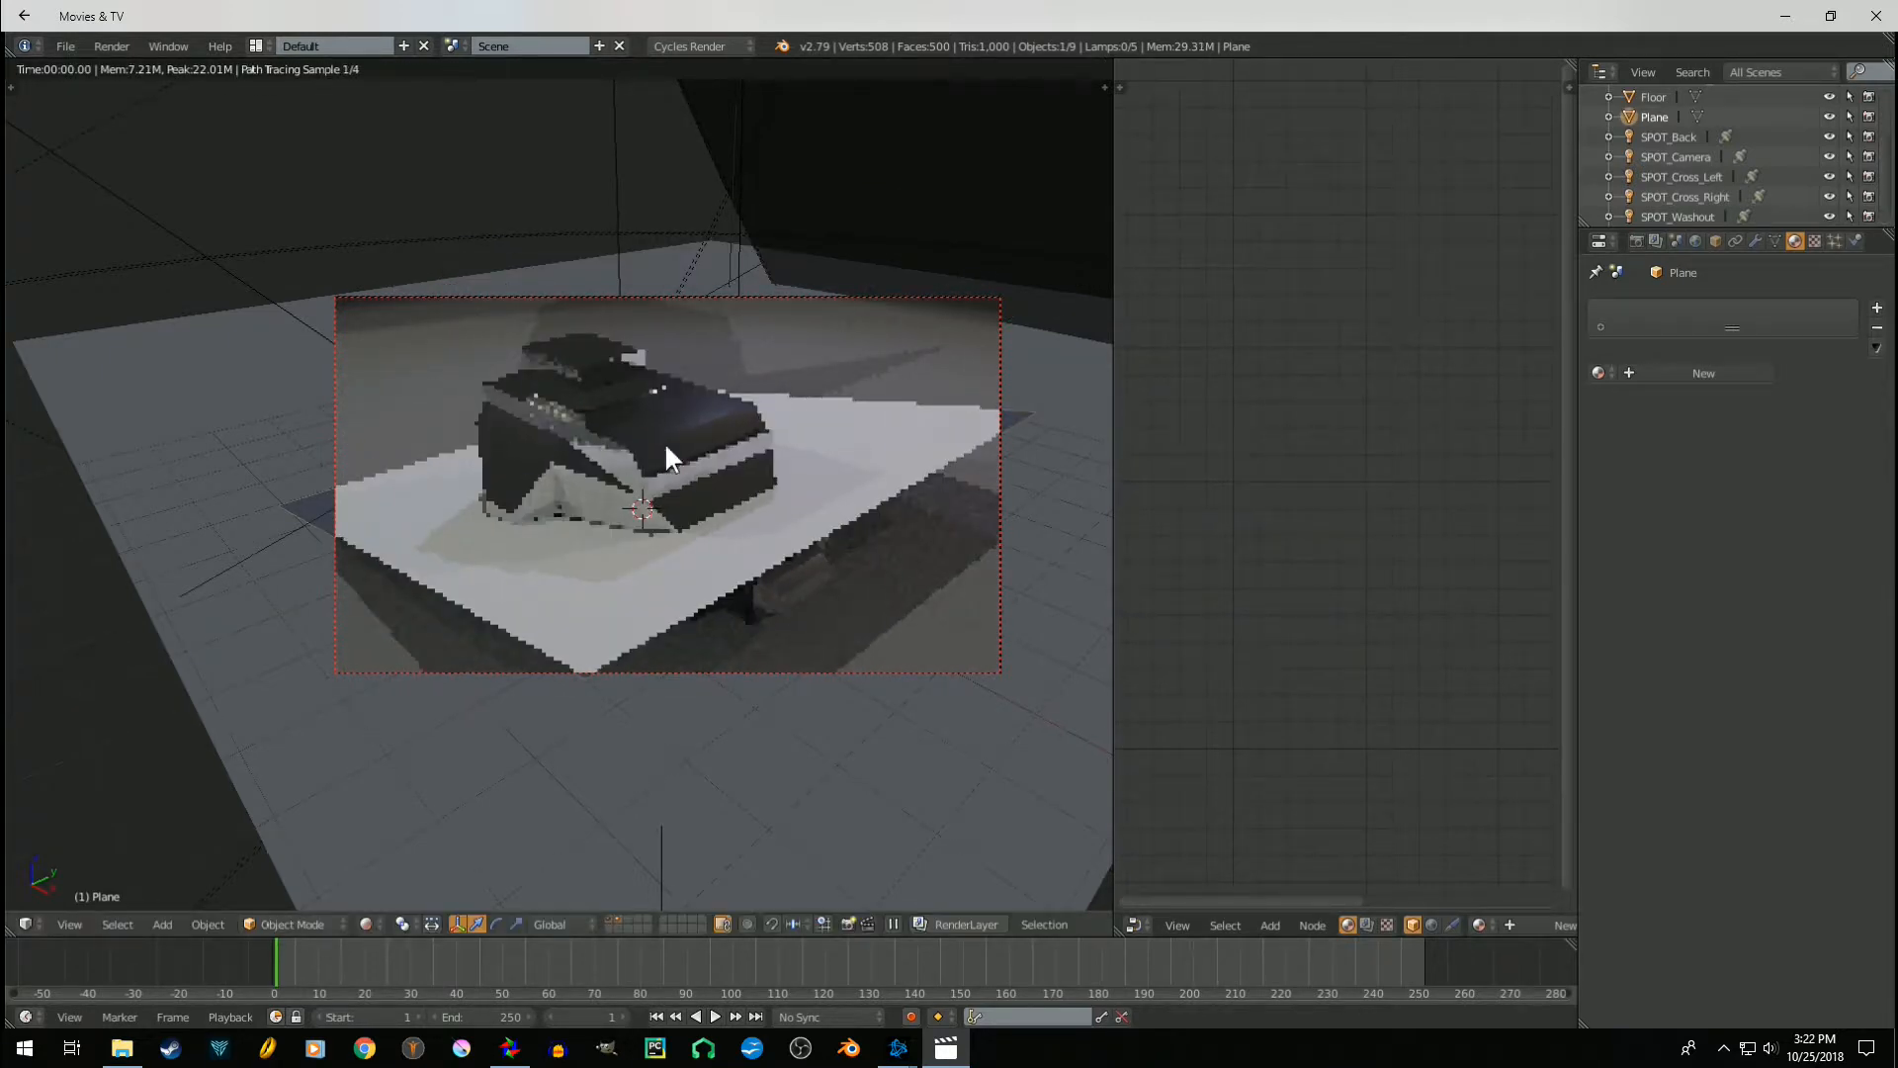
{"action": "key", "text": "x"}
{"action": "left_click", "coordinate": [803, 458]}
- Delete the Glossy BSDF node from the vehicle's material and bring up the shader nodes available for adding
{"action": "right_click", "coordinate": [748, 442]}
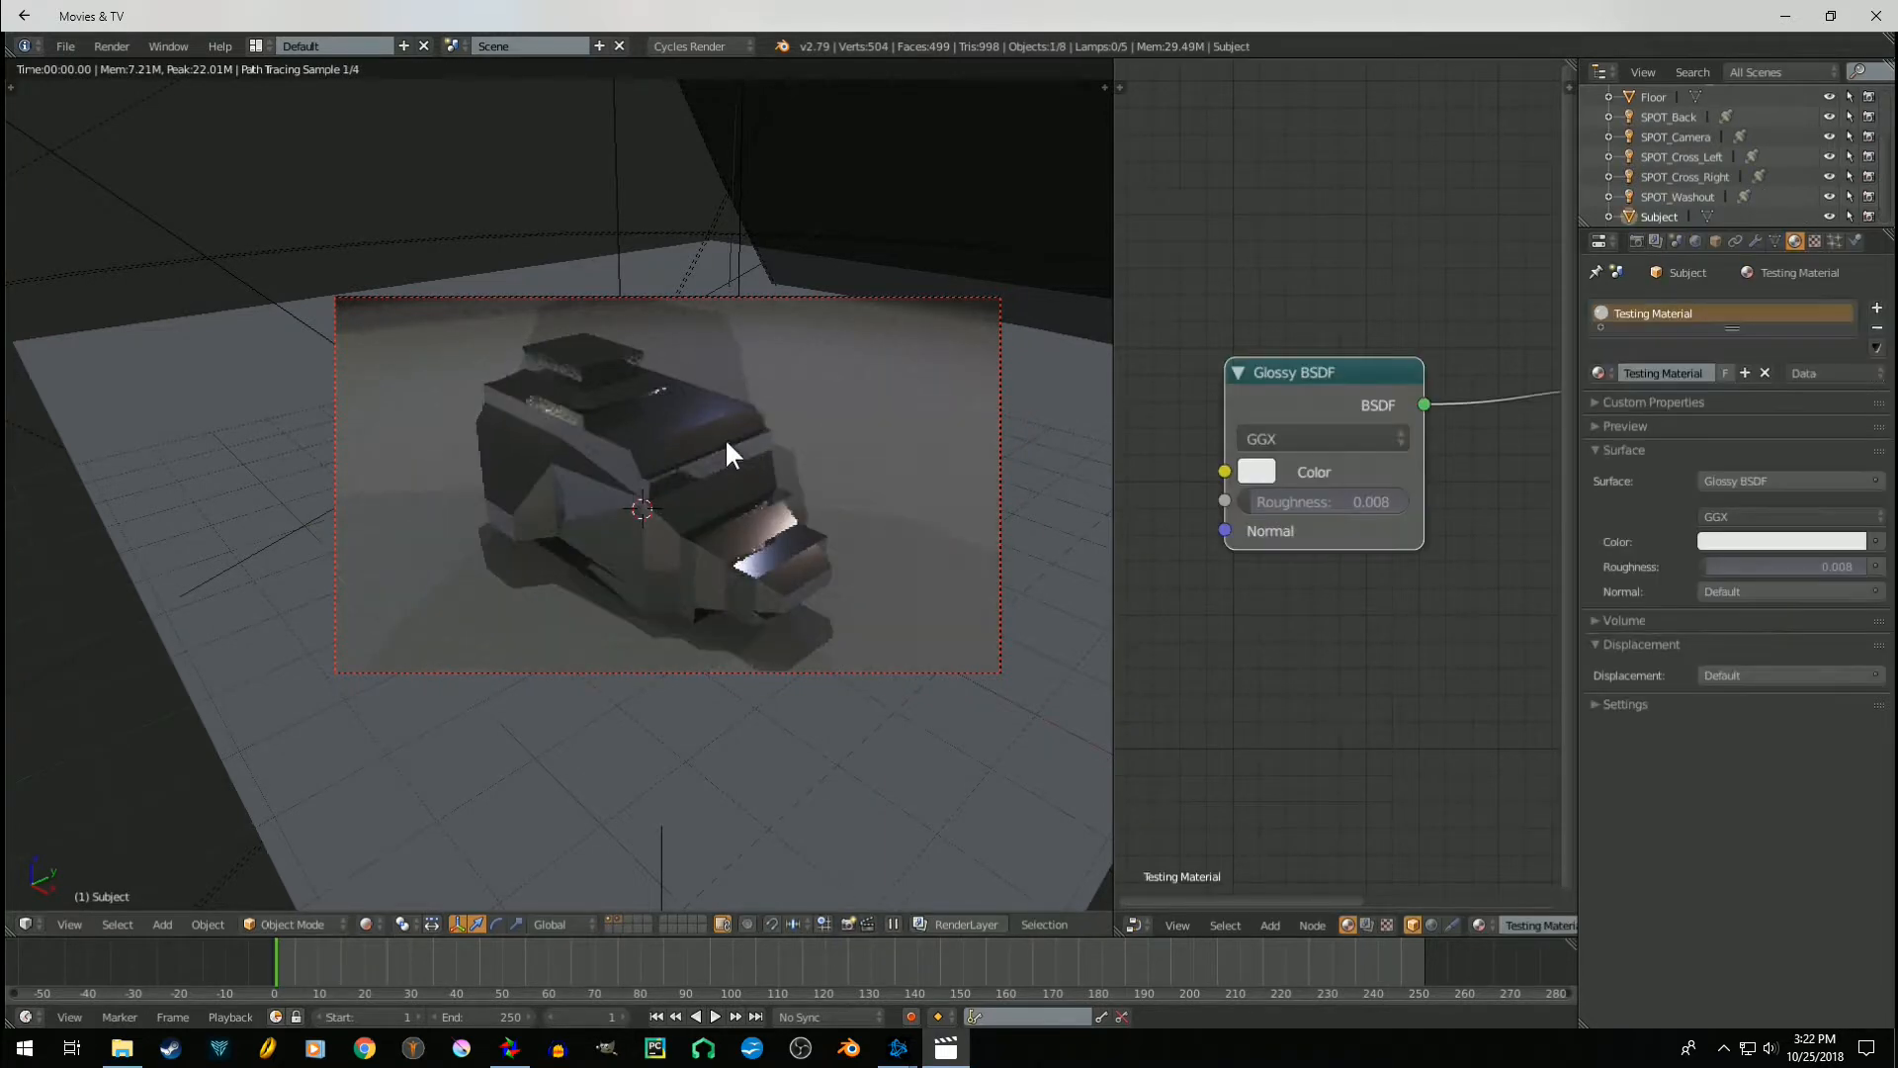
{"action": "scroll", "coordinate": [1433, 374], "scroll_direction": "down", "scroll_amount": 4}
{"action": "middle_click_drag", "start_coordinate": [1374, 442], "coordinate": [1217, 448]}
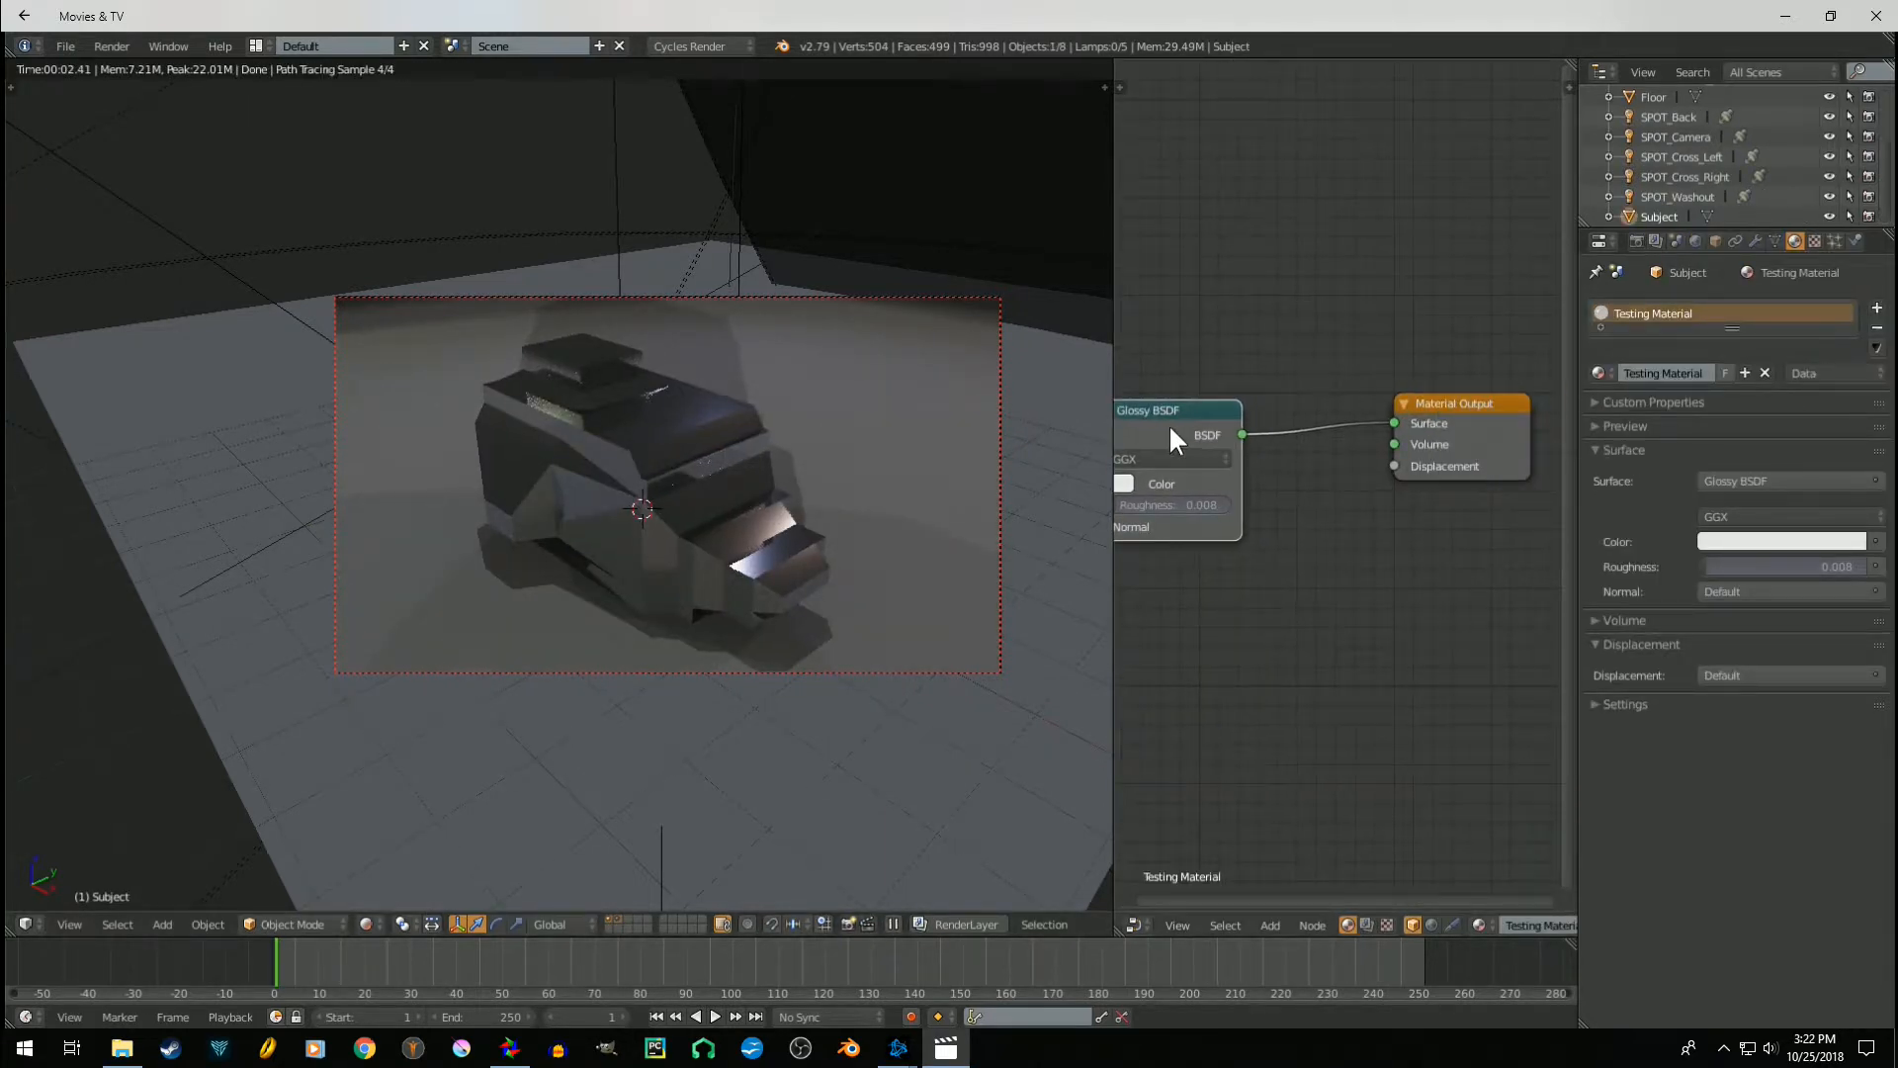
{"action": "key", "text": "x"}
{"action": "key", "text": "shift+a"}
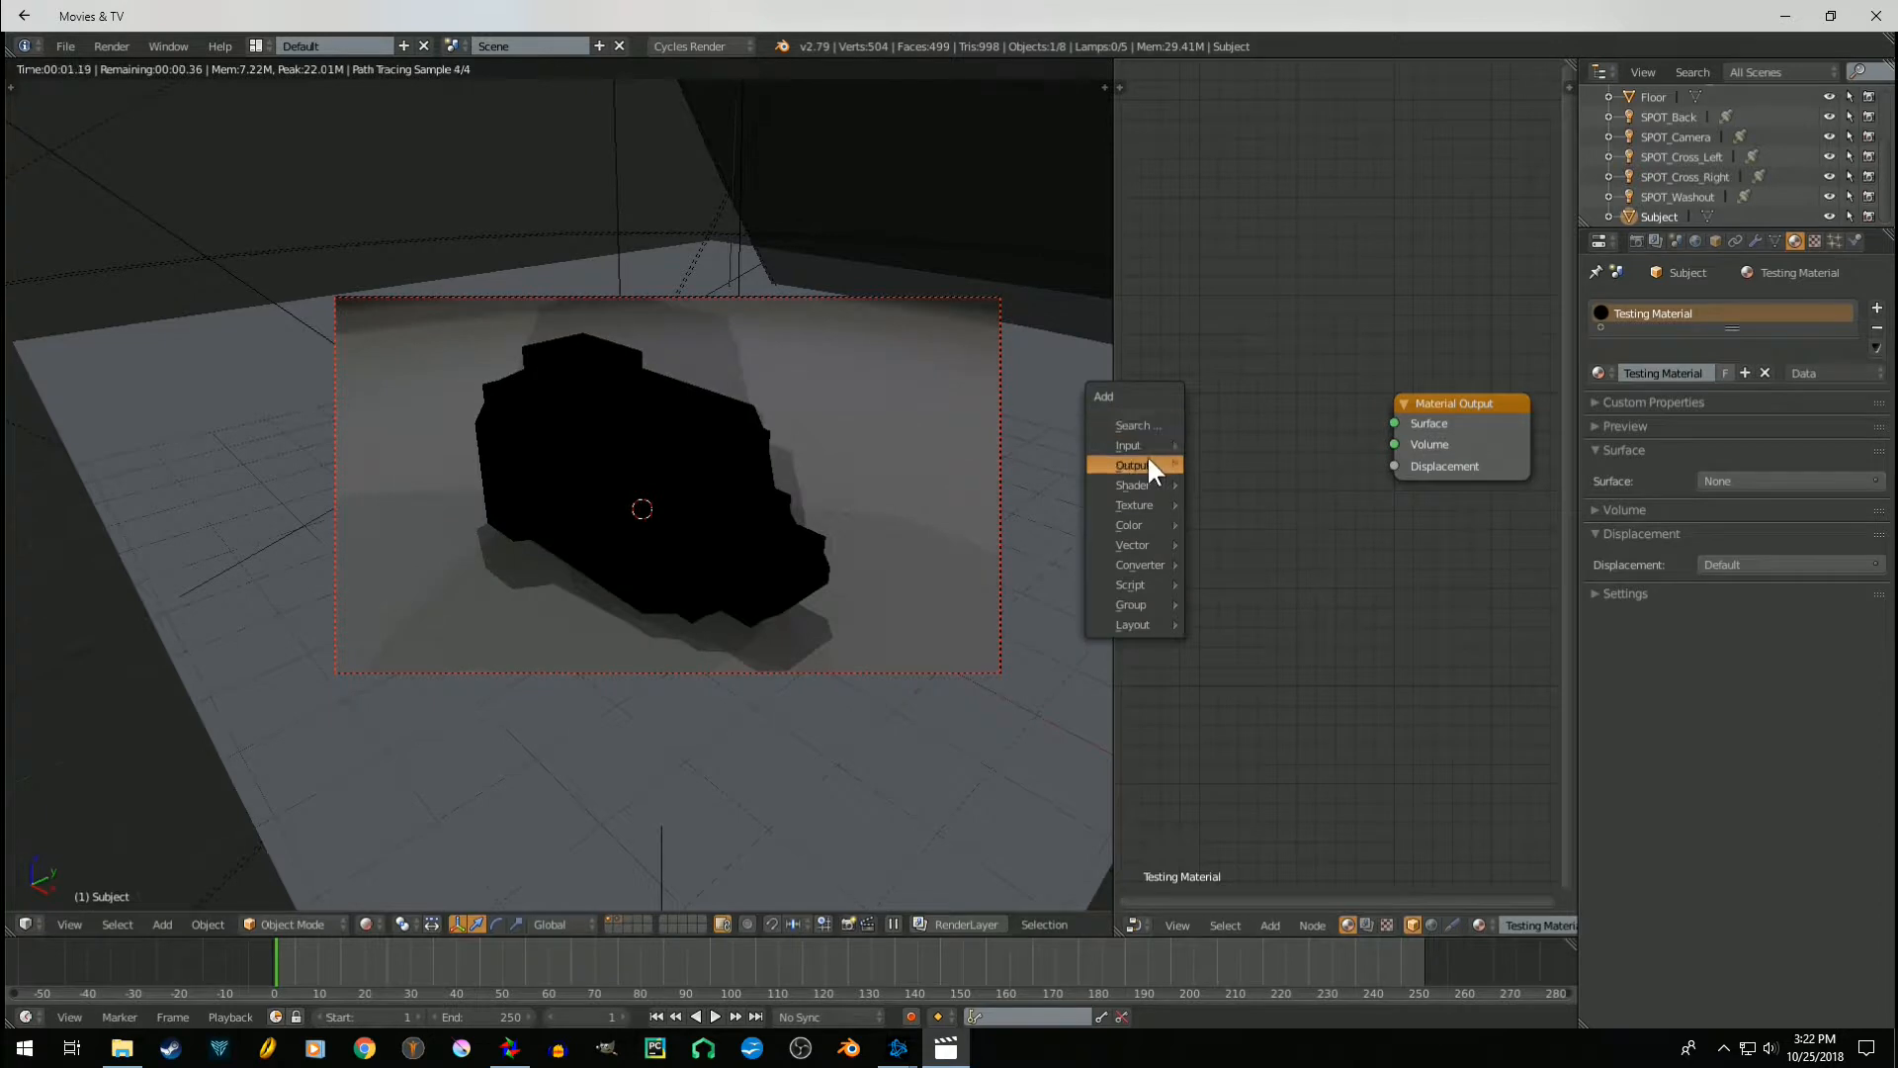
{"action": "mouse_move", "coordinate": [1137, 485]}
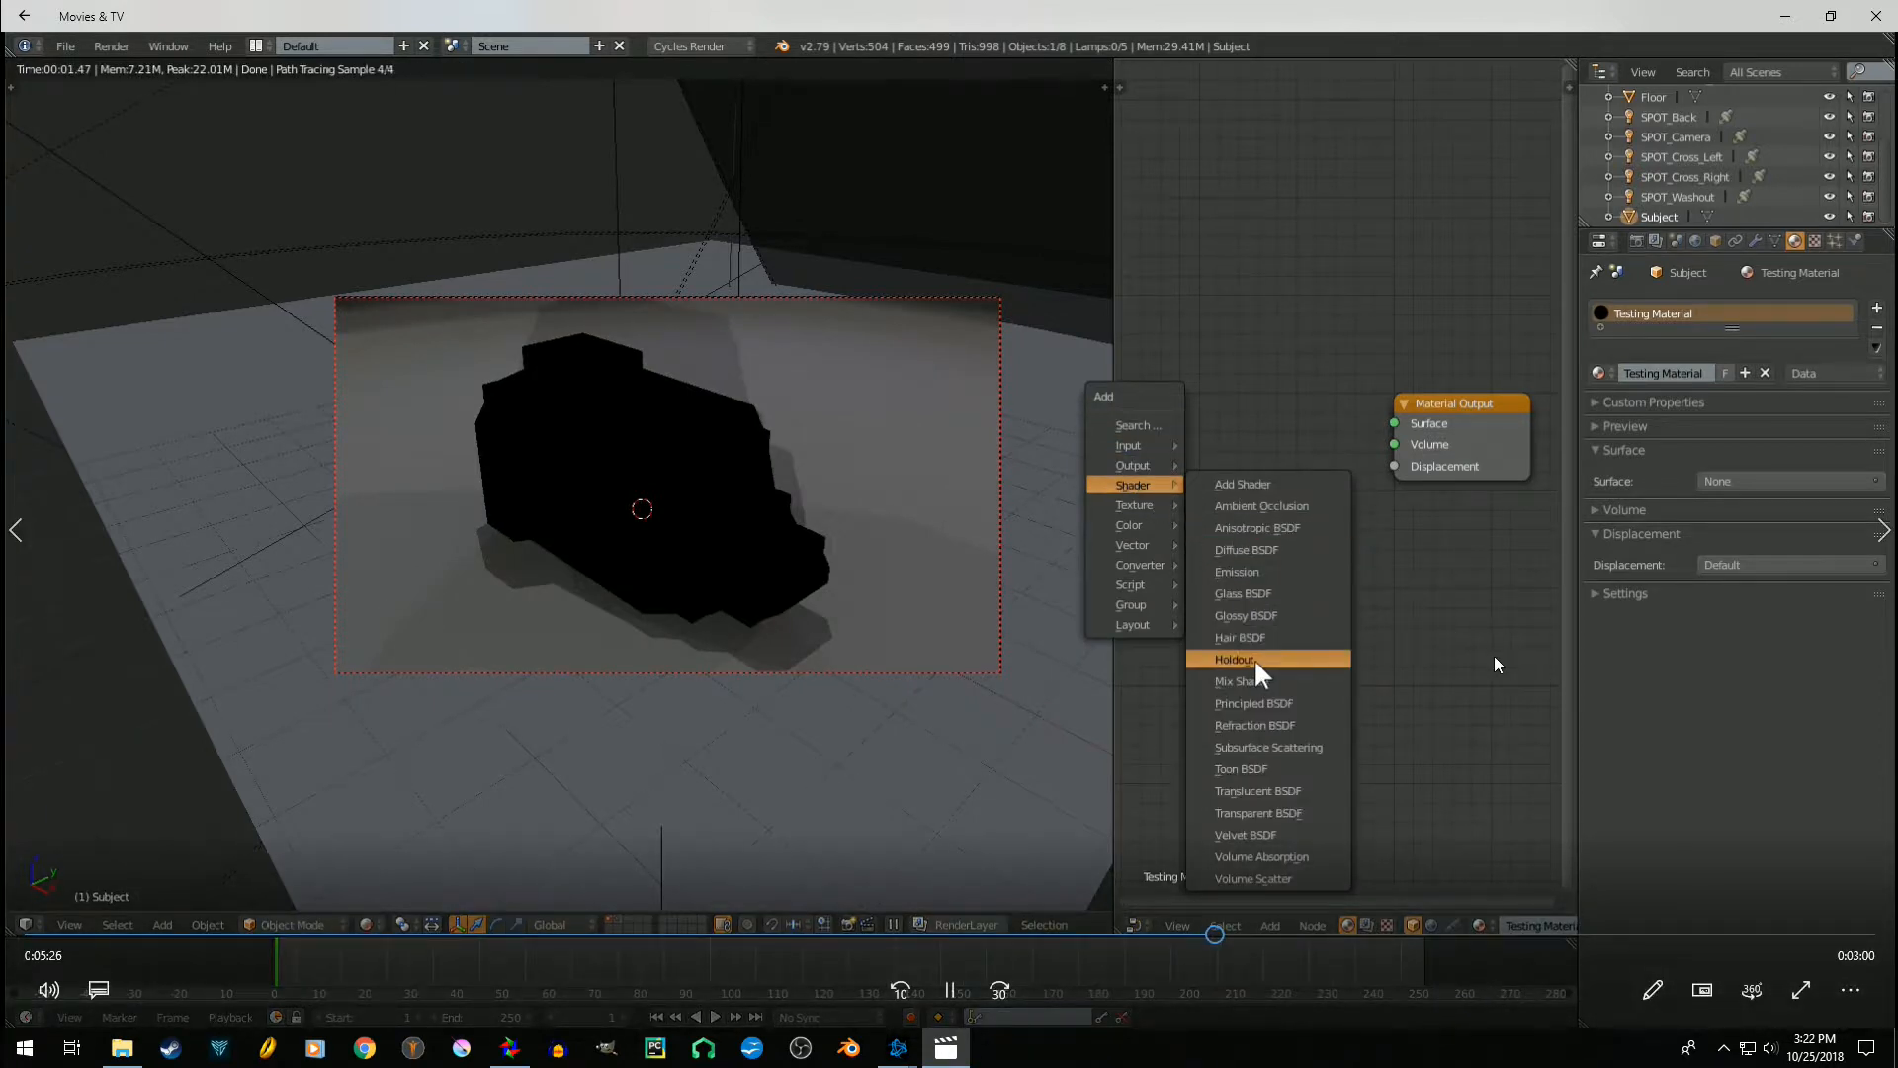